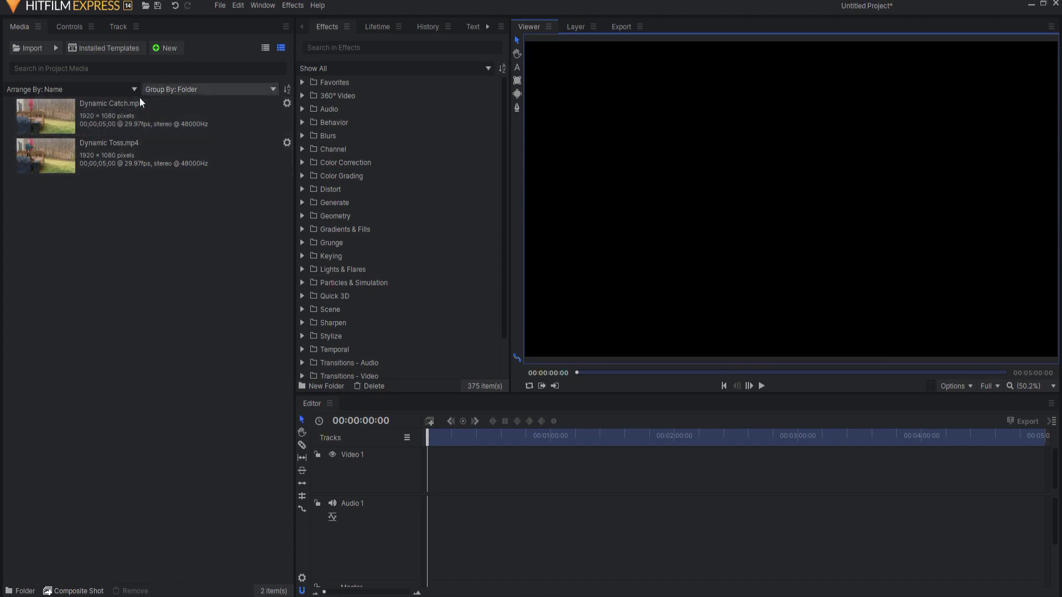
# Create a composite shot from Dynamic Toss.mp4 and add Dynamic Catch.mp4 as a second layer
pyautogui.click(107, 116)
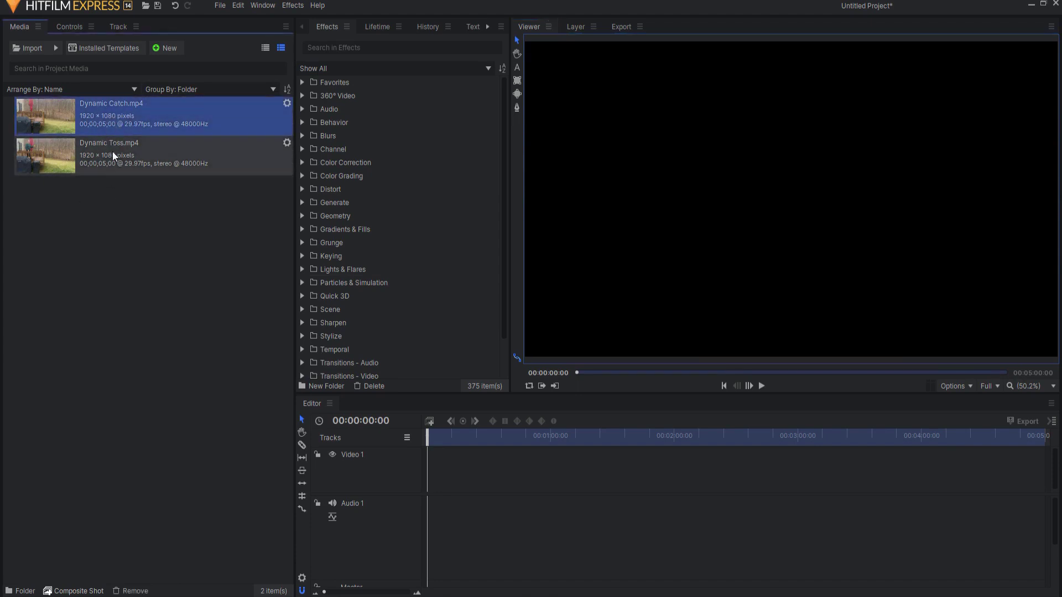
pyautogui.click(112, 152)
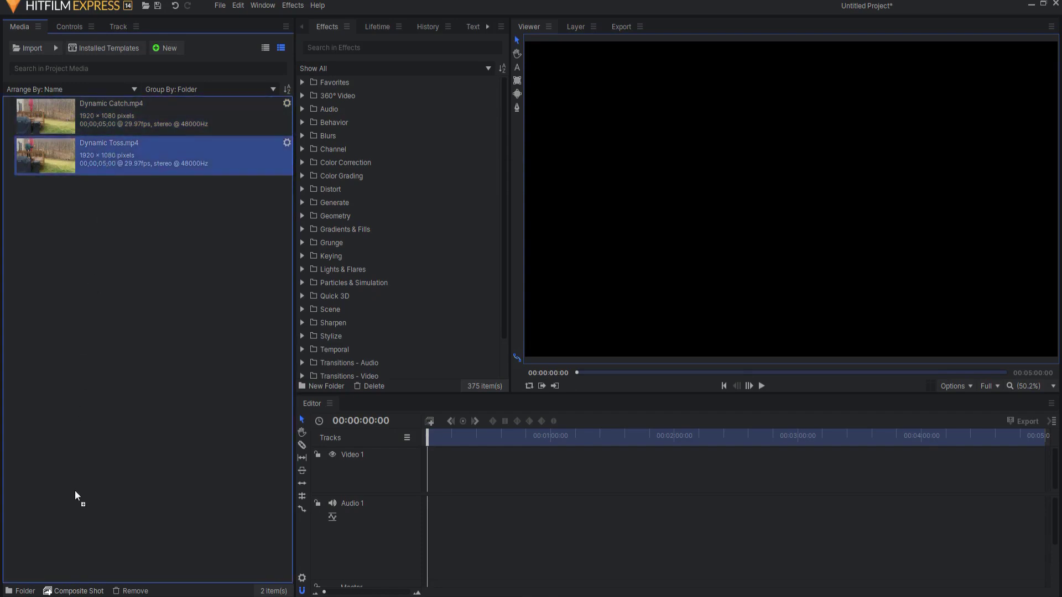
pyautogui.click(80, 591)
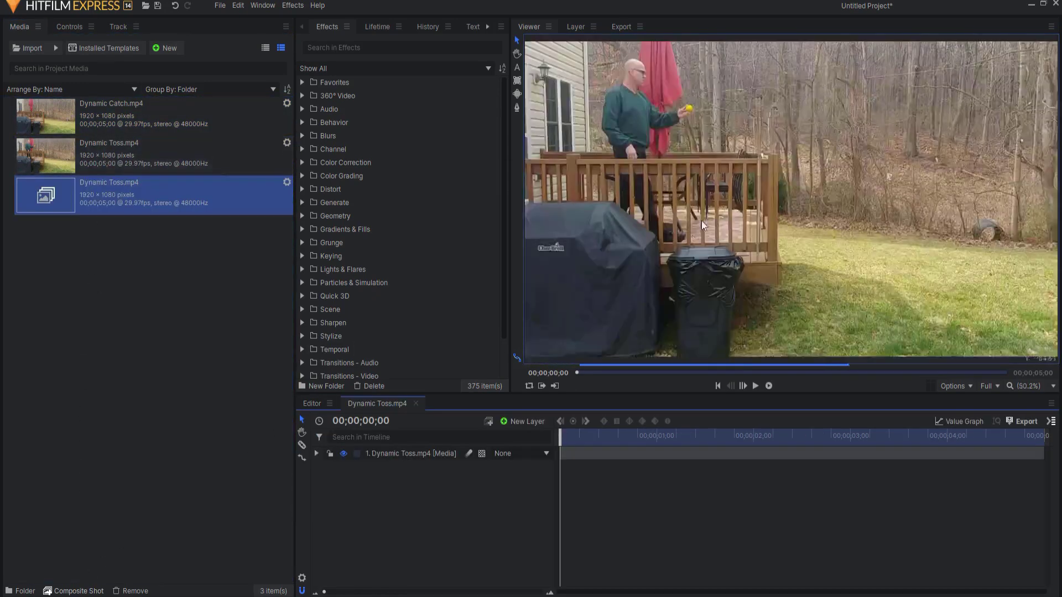
pyautogui.click(756, 387)
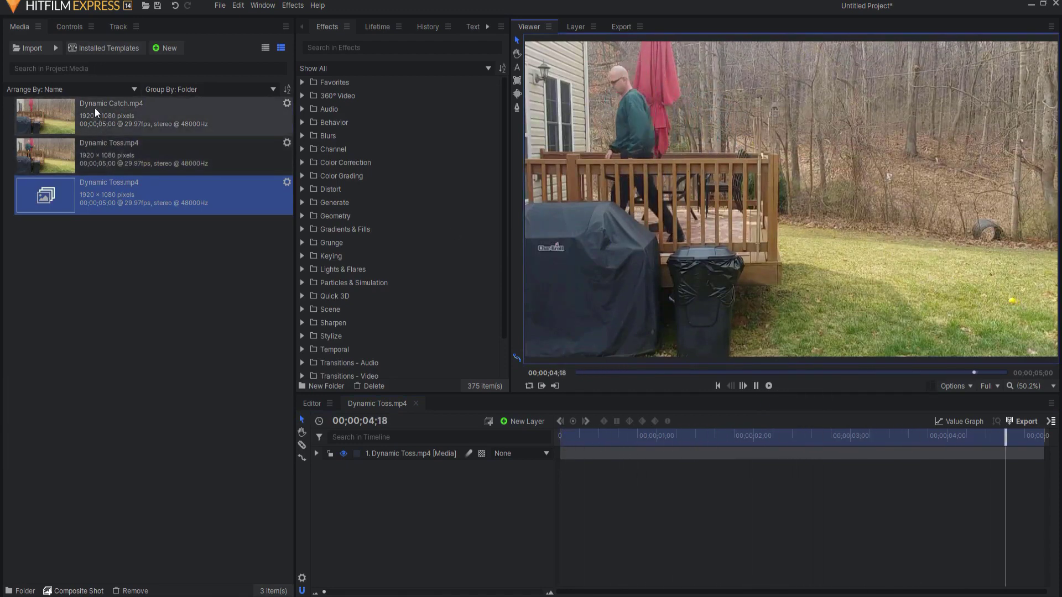
pyautogui.moveTo(95, 108); pyautogui.dragTo(425, 488)
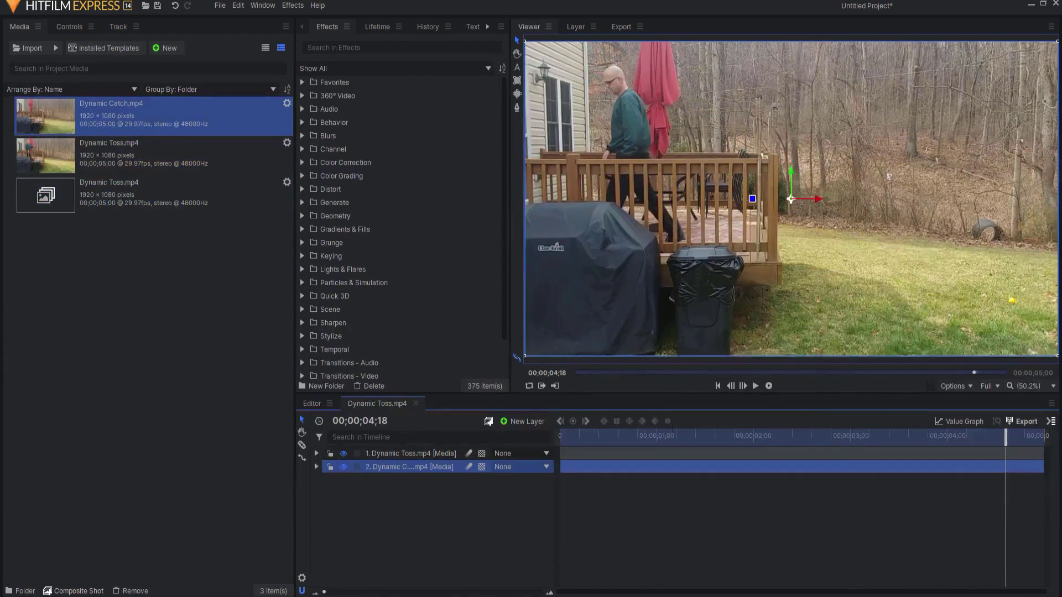
# Set the Dynamic Toss layer's opacity to 50% and play back the overlapped clips
pyautogui.click(317, 453)
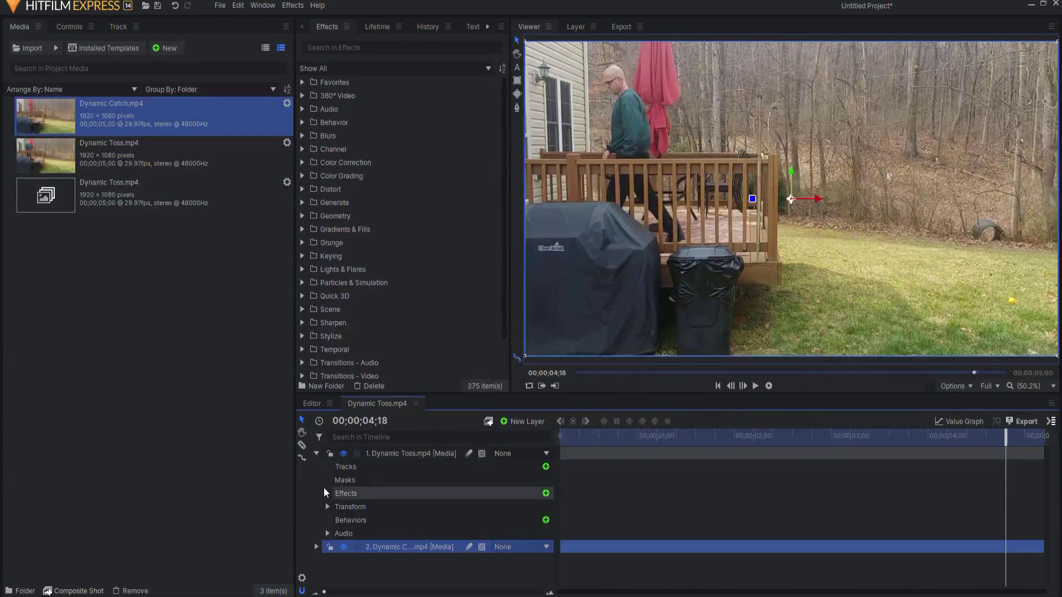
pyautogui.click(327, 506)
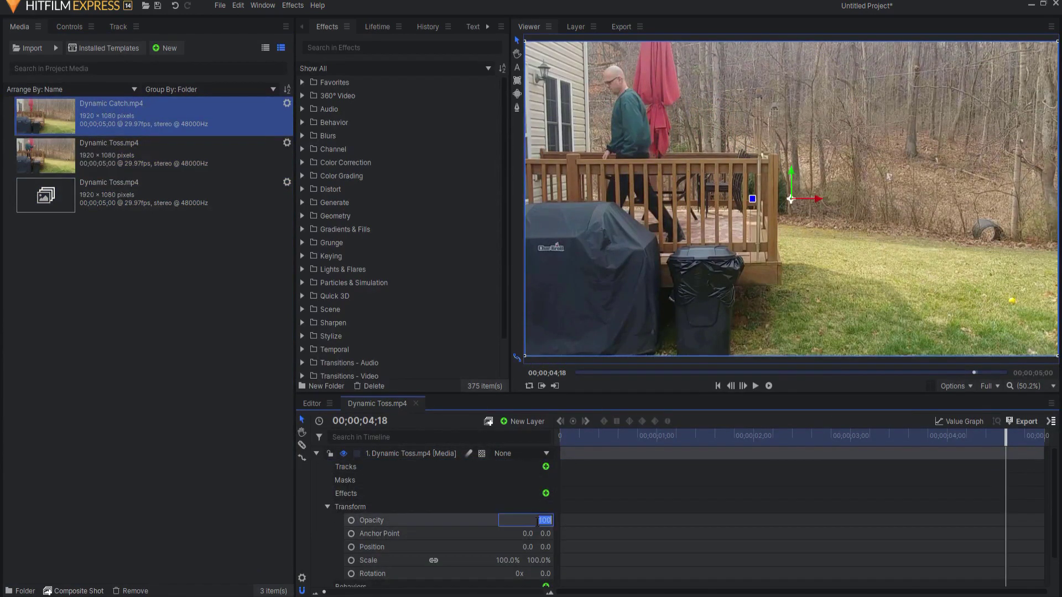
pyautogui.press('Return')
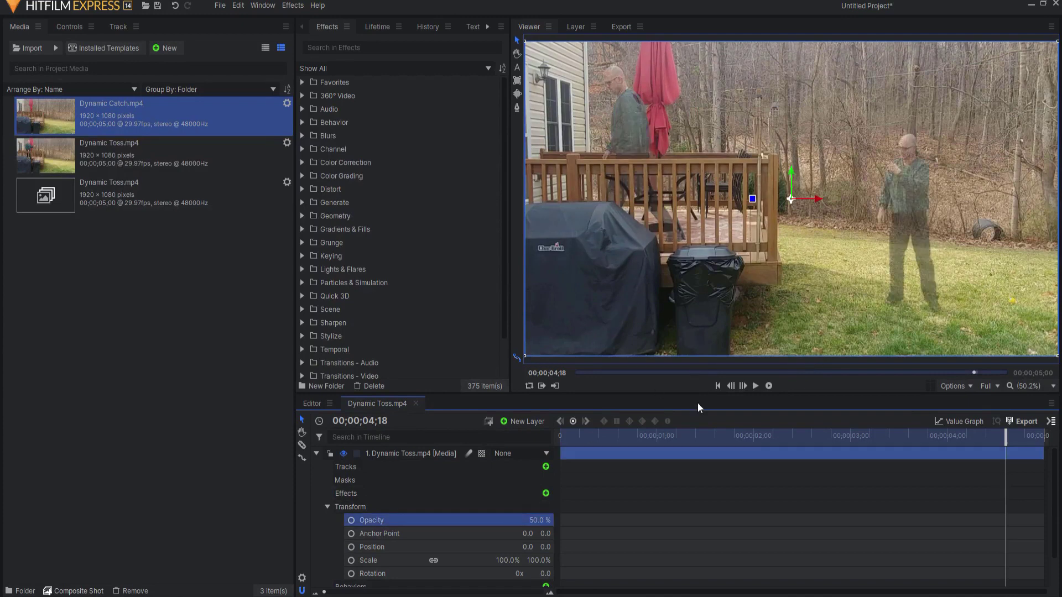
pyautogui.click(718, 386)
pyautogui.click(755, 386)
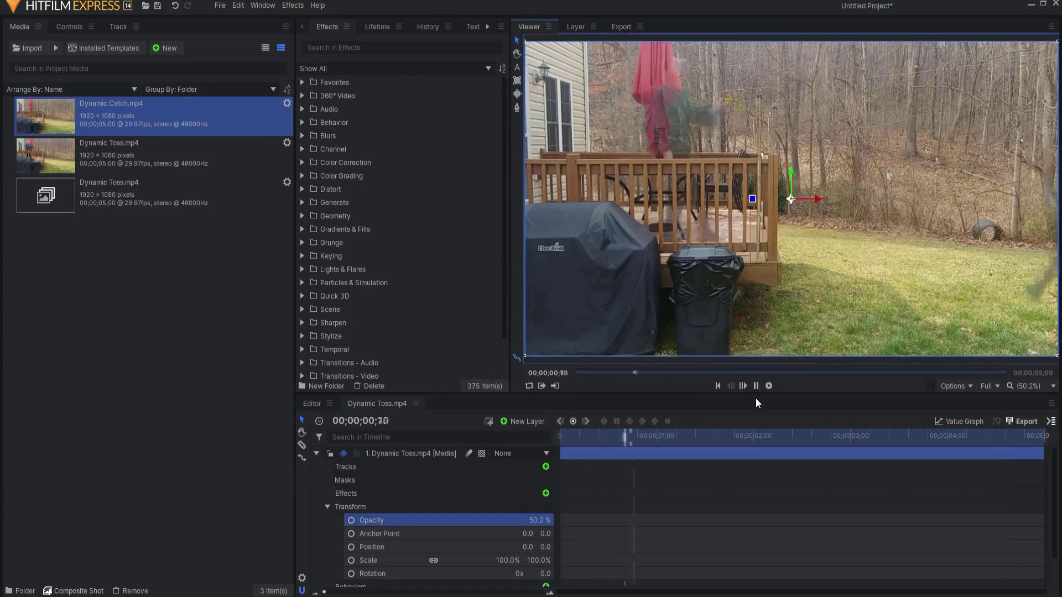
pyautogui.press('space')
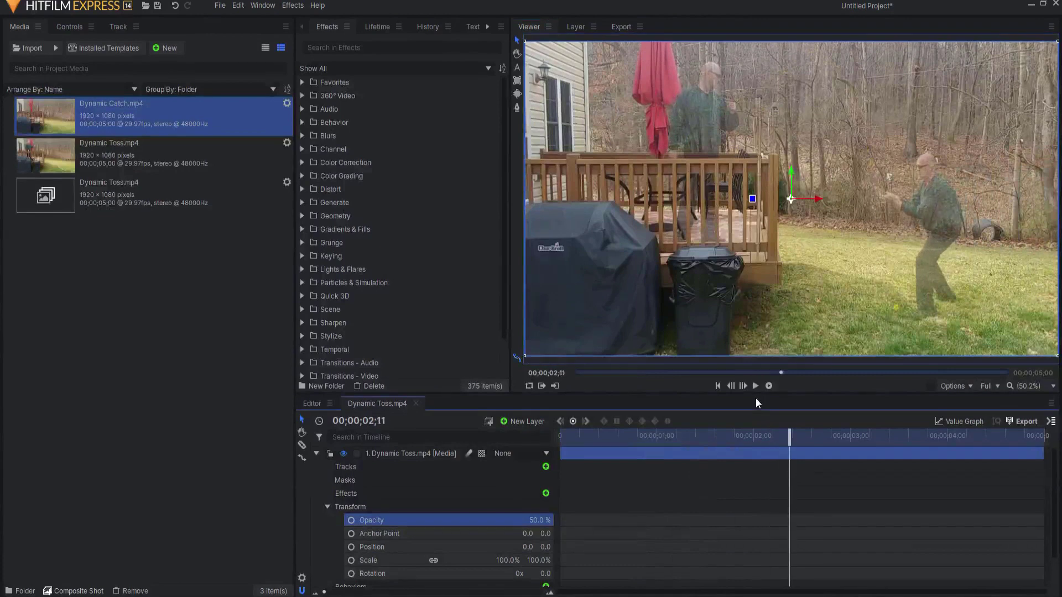
pyautogui.click(316, 453)
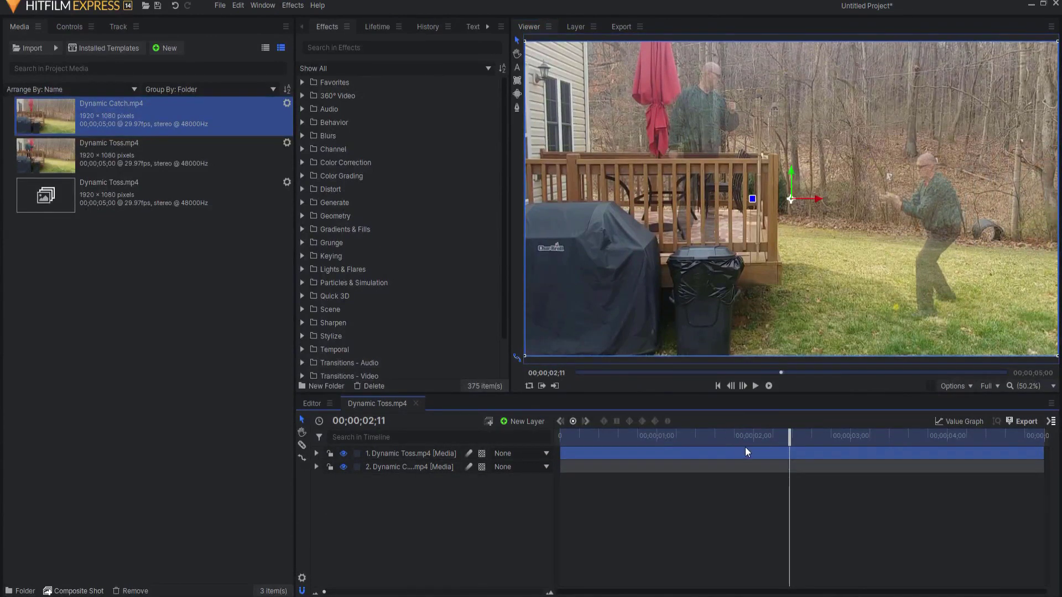
# Slide the Dynamic Toss layer 10 frames earlier at the moment of the throw
pyautogui.moveTo(789, 434); pyautogui.dragTo(739, 427)
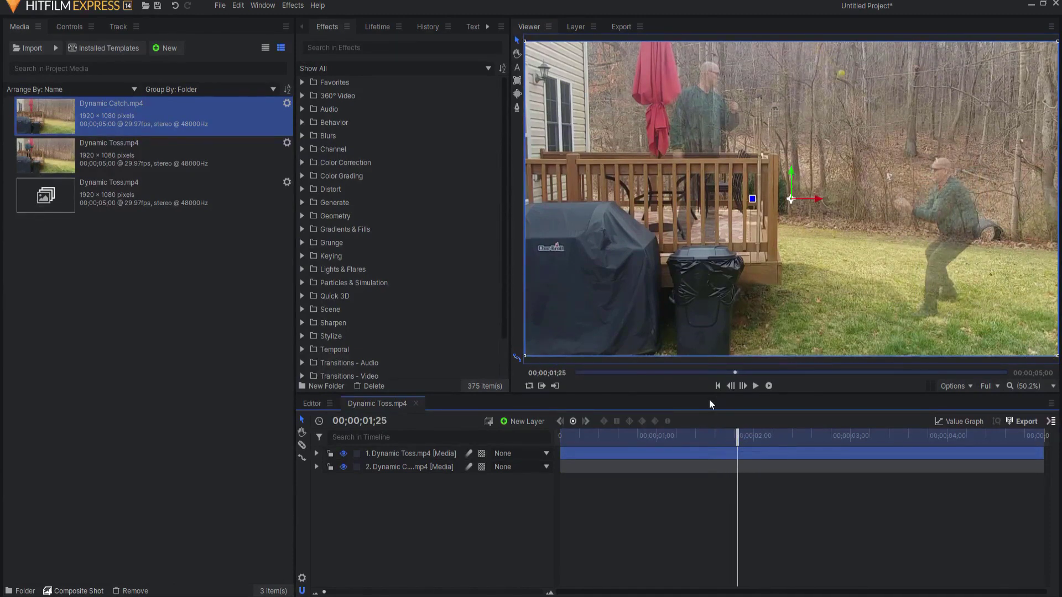
pyautogui.moveTo(662, 449); pyautogui.dragTo(631, 445)
pyautogui.moveTo(325, 592); pyautogui.dragTo(477, 592)
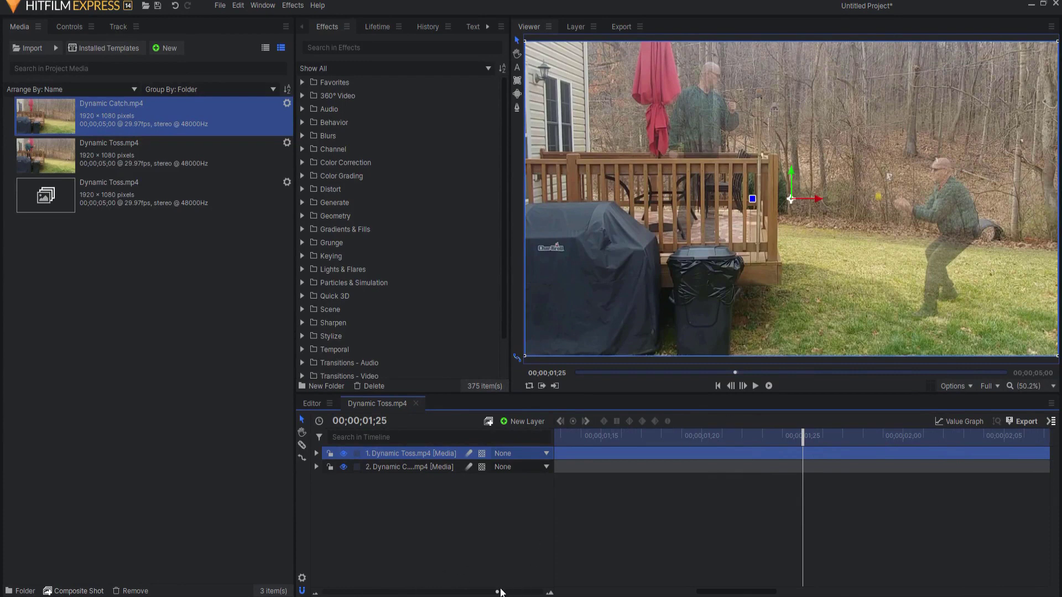
pyautogui.scroll(-5, 501, 591)
# Replay the composite from the start to check the toss-catch timing
pyautogui.click(718, 386)
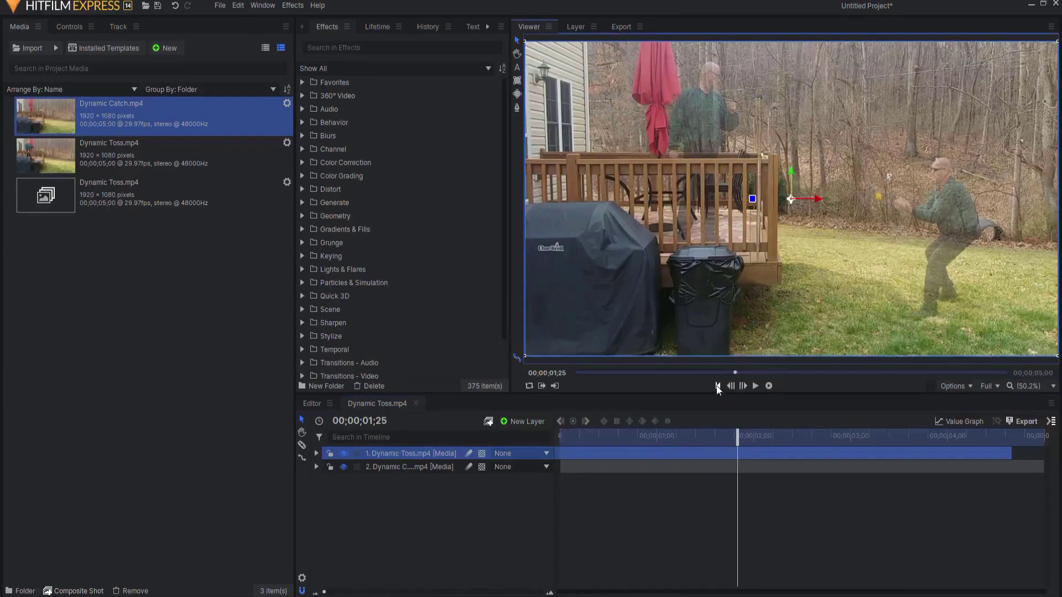
pyautogui.click(755, 385)
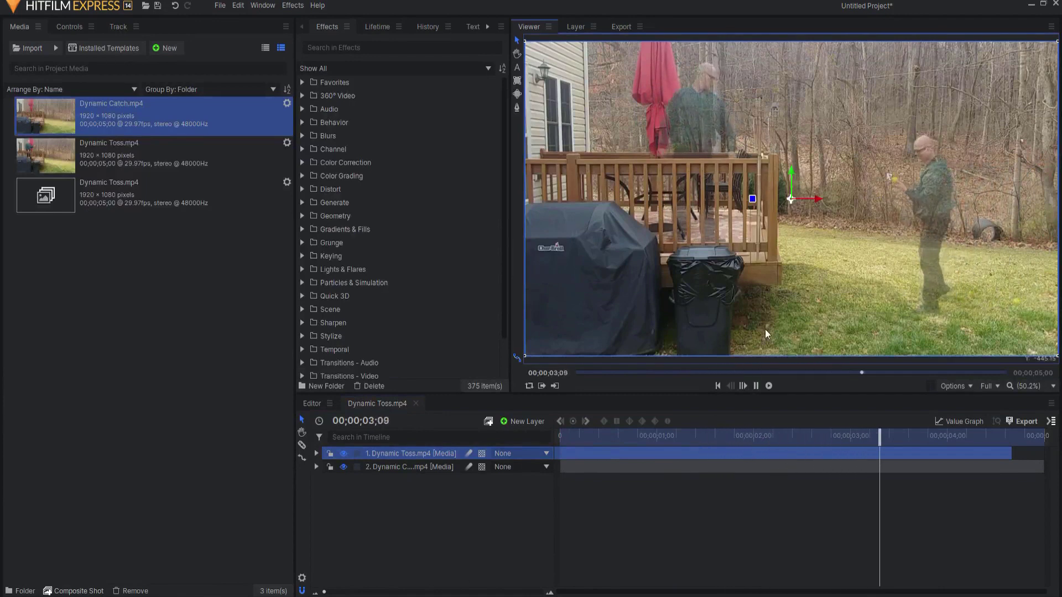
pyautogui.click(756, 386)
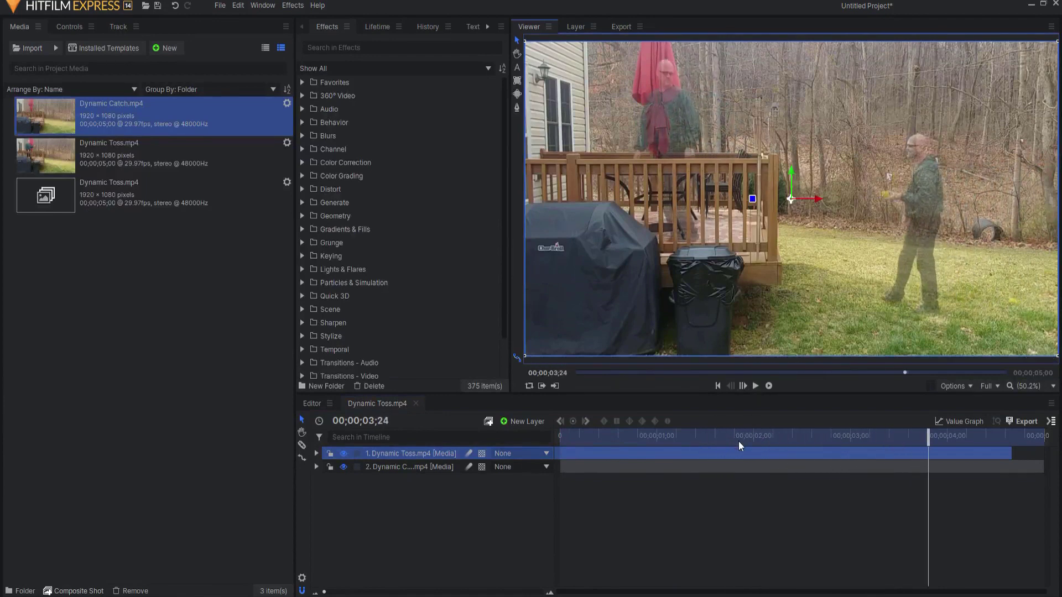
pyautogui.click(680, 451)
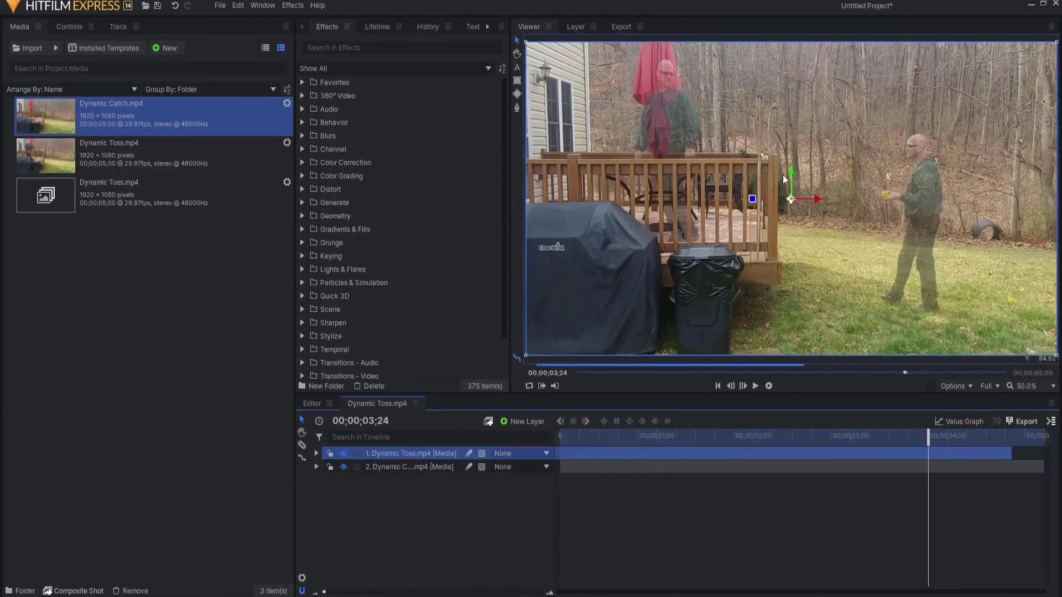
# Mask the Dynamic Toss layer to the deck side with a rectangle and restore 100% opacity
pyautogui.scroll(-1, 813, 218)
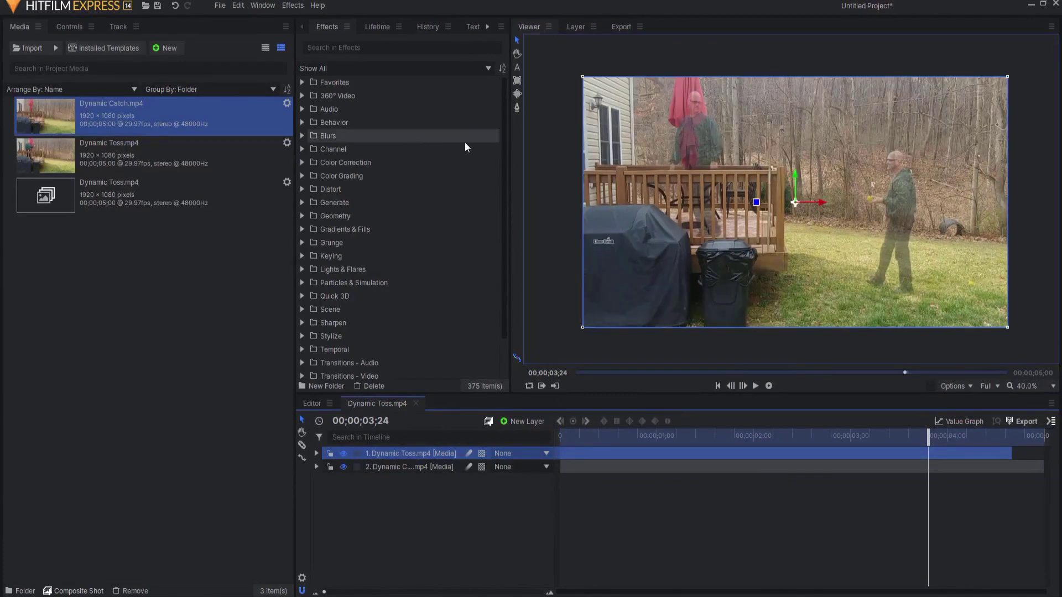
pyautogui.click(517, 82)
pyautogui.moveTo(550, 46); pyautogui.dragTo(780, 356)
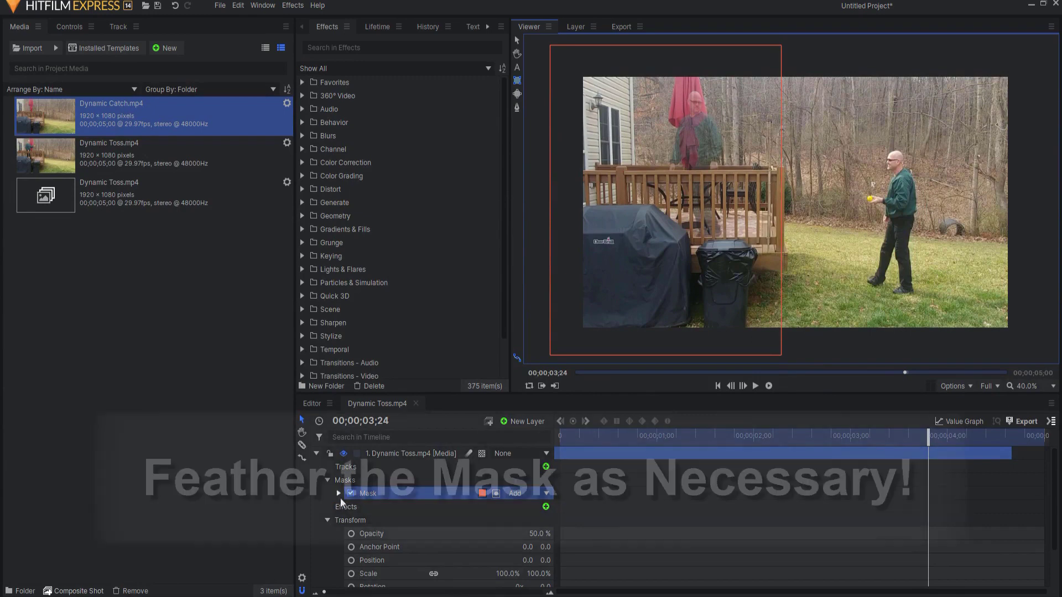
pyautogui.moveTo(530, 534); pyautogui.dragTo(558, 533)
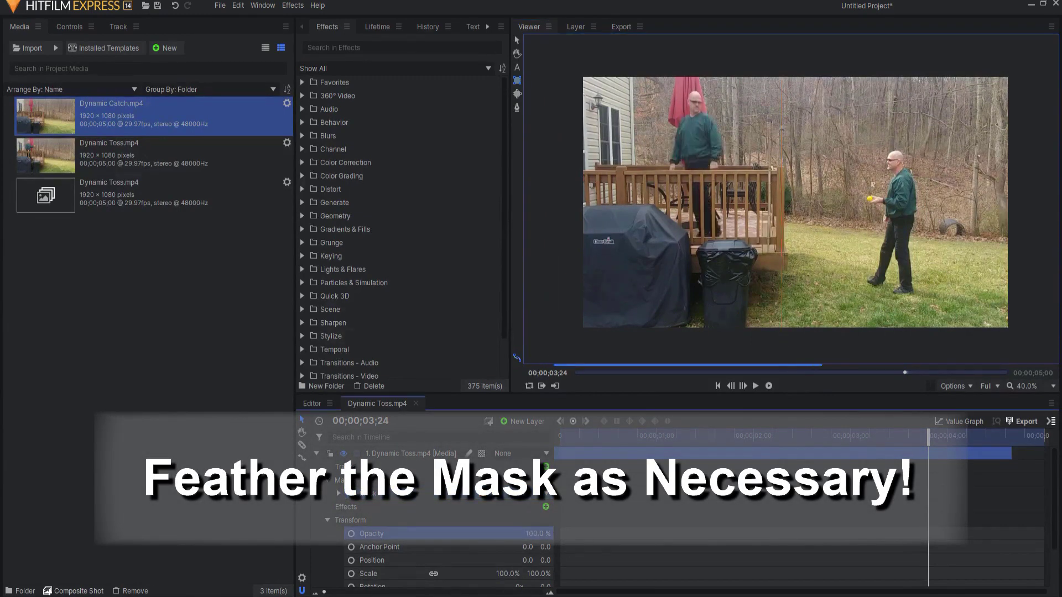
# Play the finished composite from the start, then return near the one-second mark
pyautogui.click(716, 386)
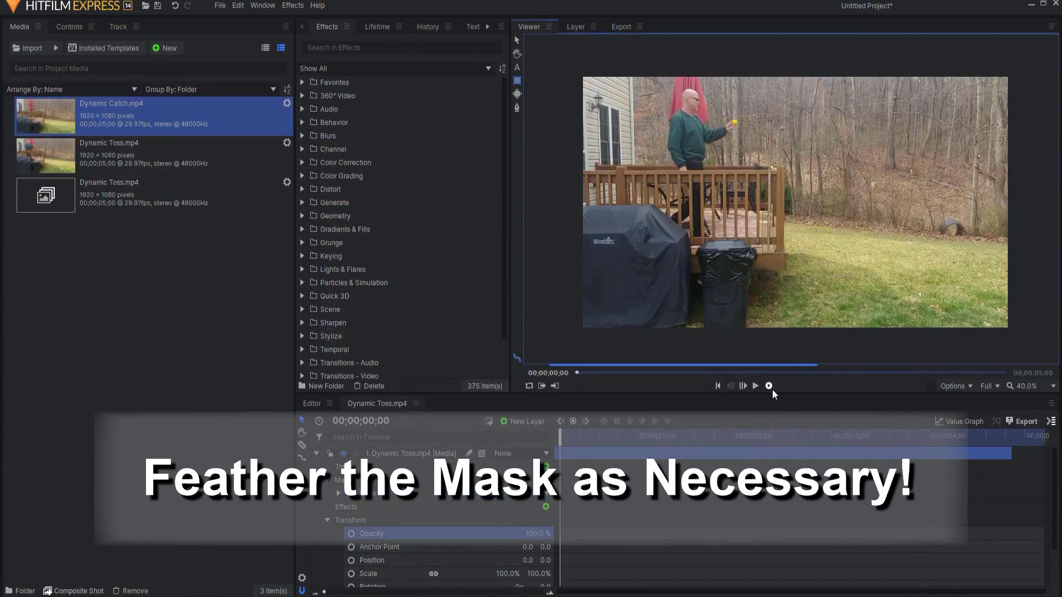
pyautogui.click(754, 386)
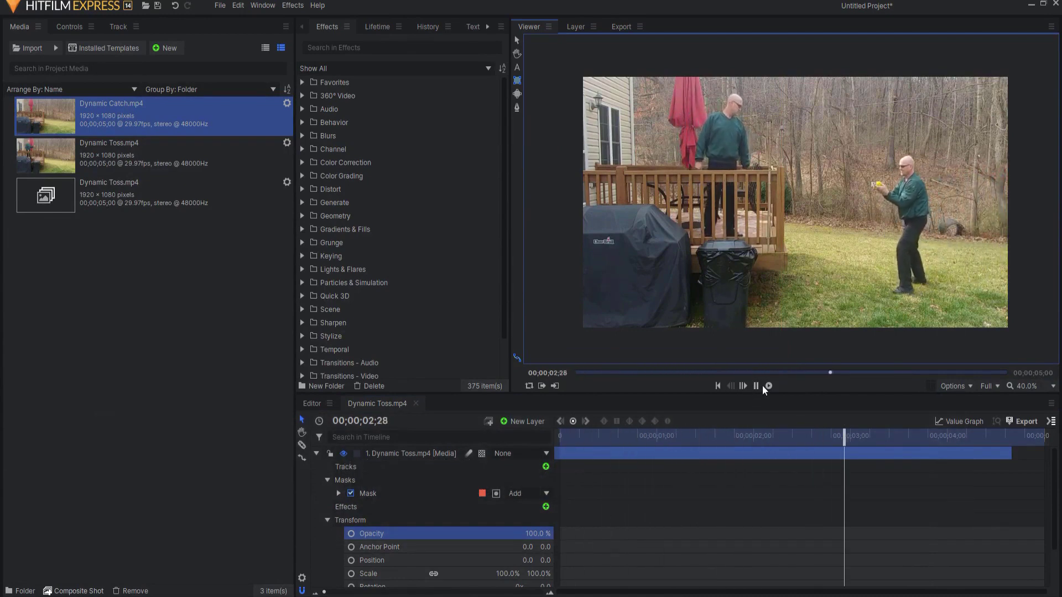
pyautogui.click(755, 386)
pyautogui.moveTo(881, 433); pyautogui.dragTo(658, 431)
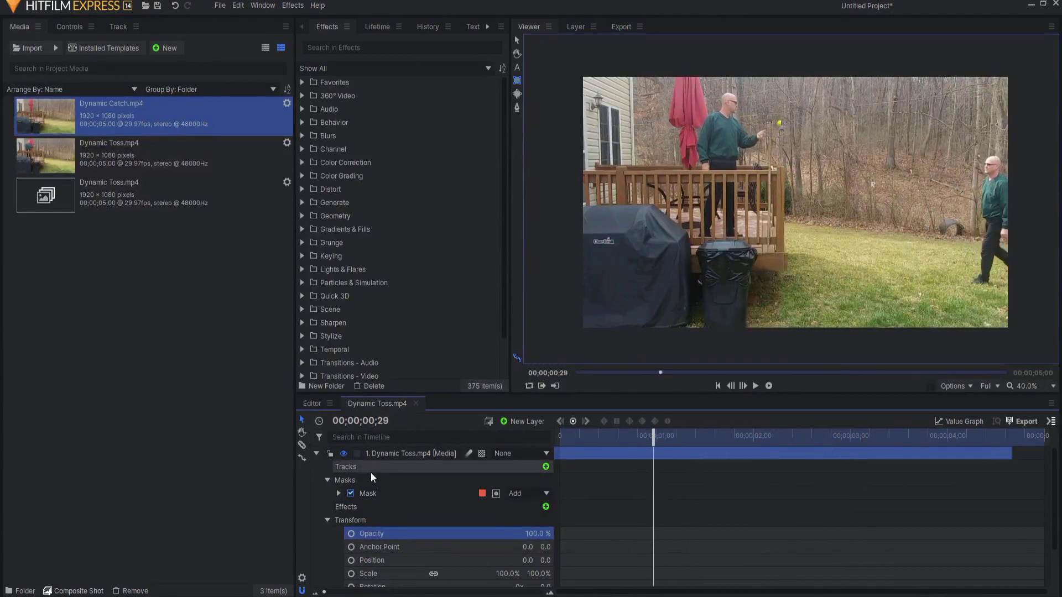
# Duplicate the Dynamic Toss layer as Ball, slice it at the playhead, and delete the first part
pyautogui.click(317, 454)
pyautogui.rightClick(387, 454)
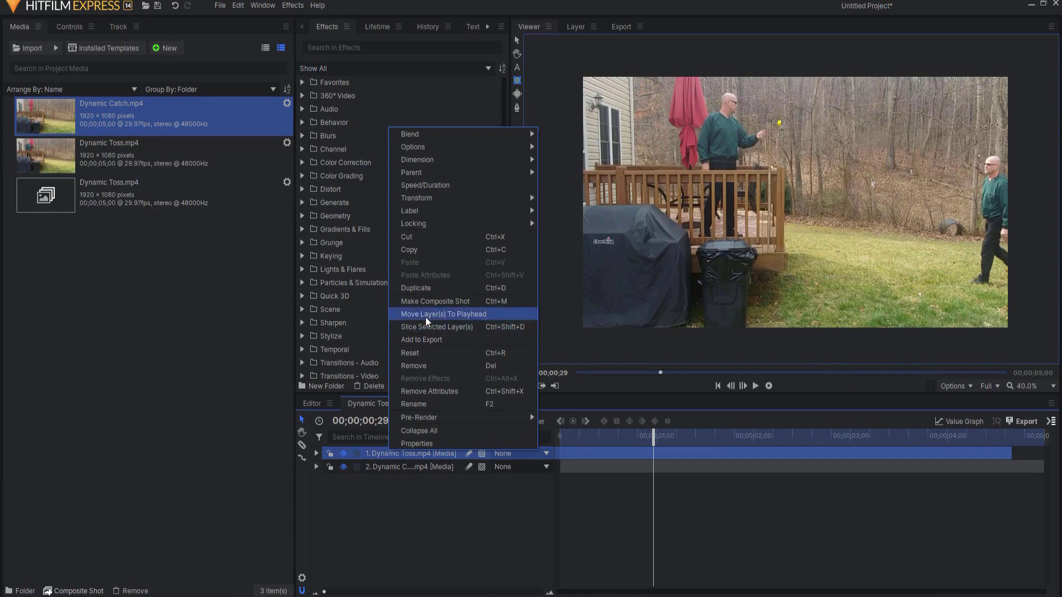
pyautogui.click(421, 288)
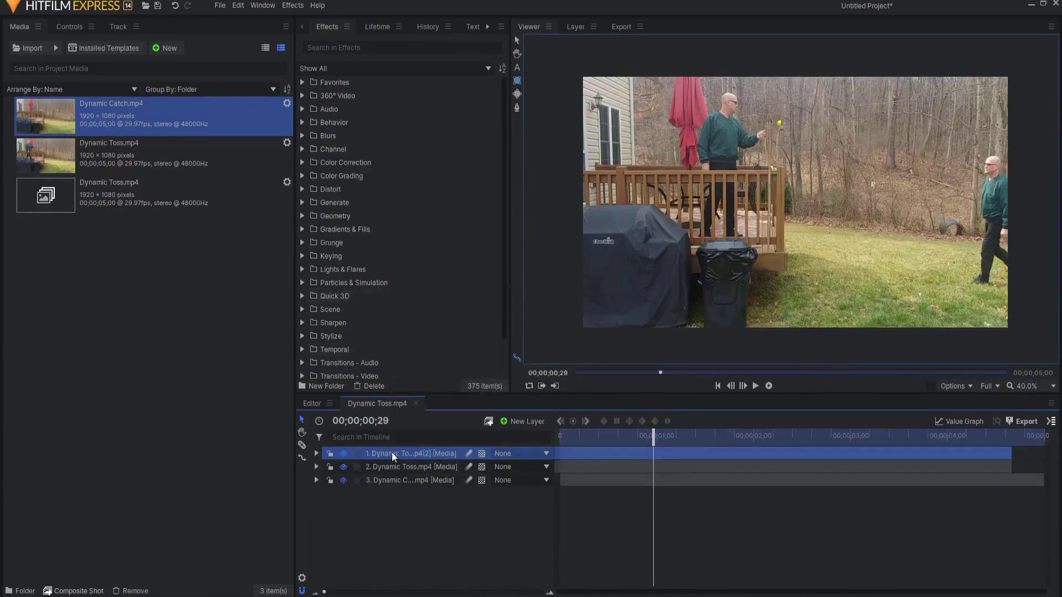
pyautogui.doubleClick(392, 453)
pyautogui.click(654, 453)
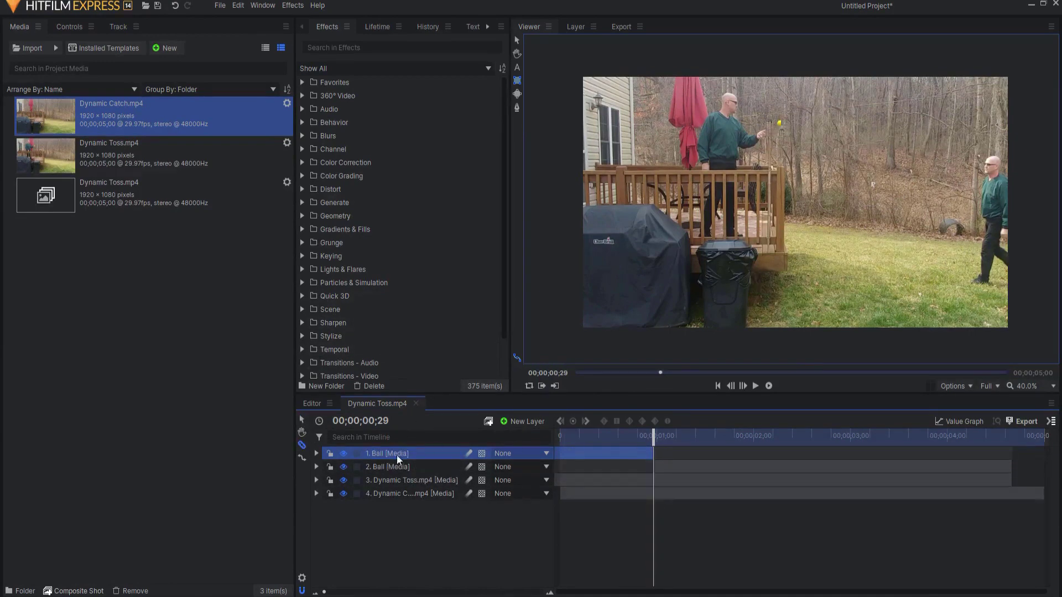
pyautogui.press('Delete')
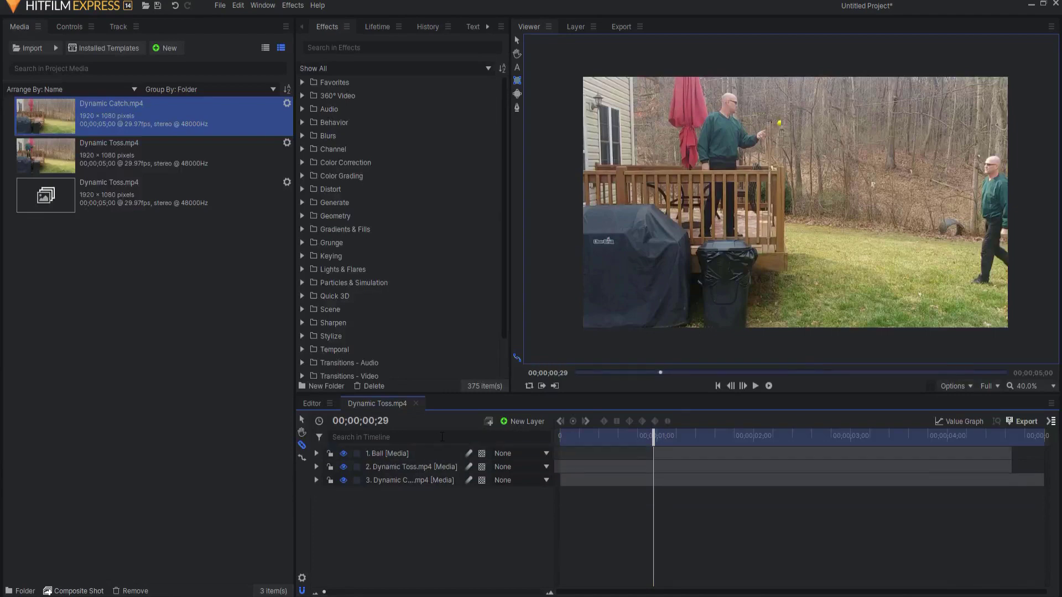
# Delete the Ball layer's inherited mask after comparing layers at the catch
pyautogui.moveTo(651, 436); pyautogui.dragTo(726, 423)
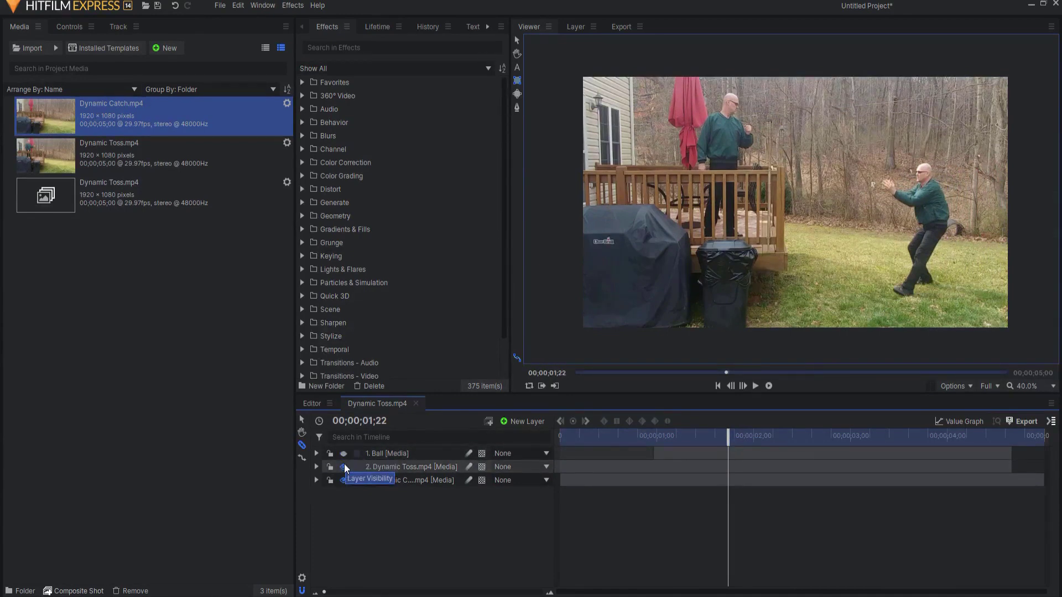
pyautogui.click(343, 480)
pyautogui.click(343, 480)
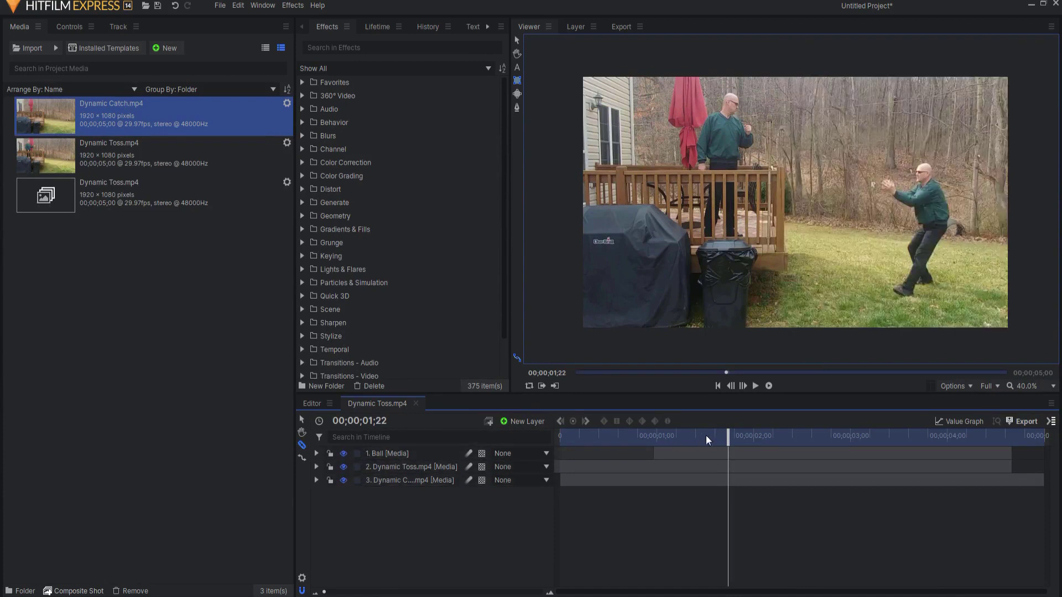
pyautogui.click(317, 453)
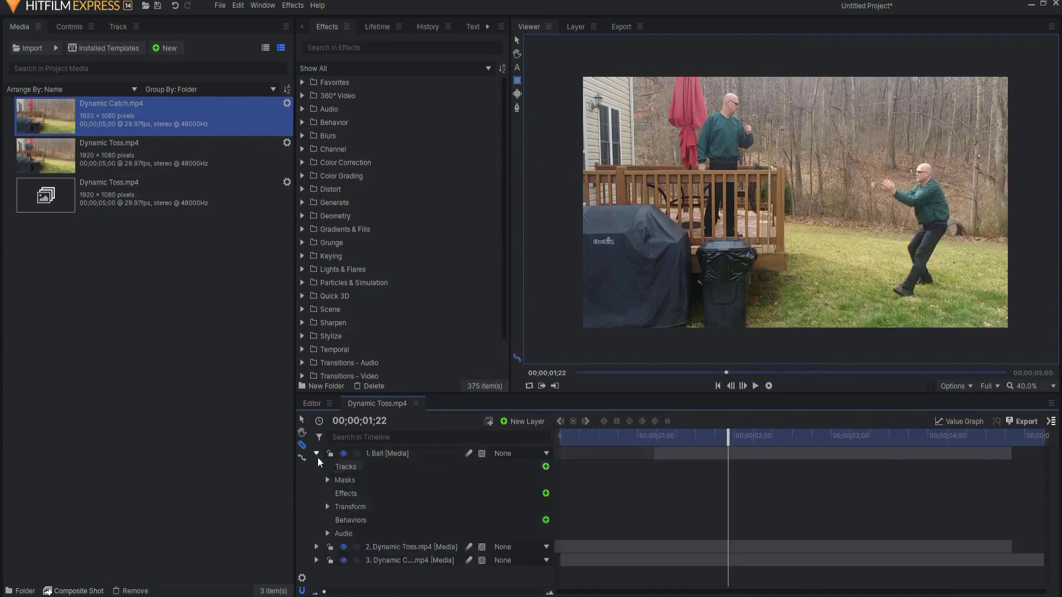
pyautogui.click(328, 480)
pyautogui.click(367, 493)
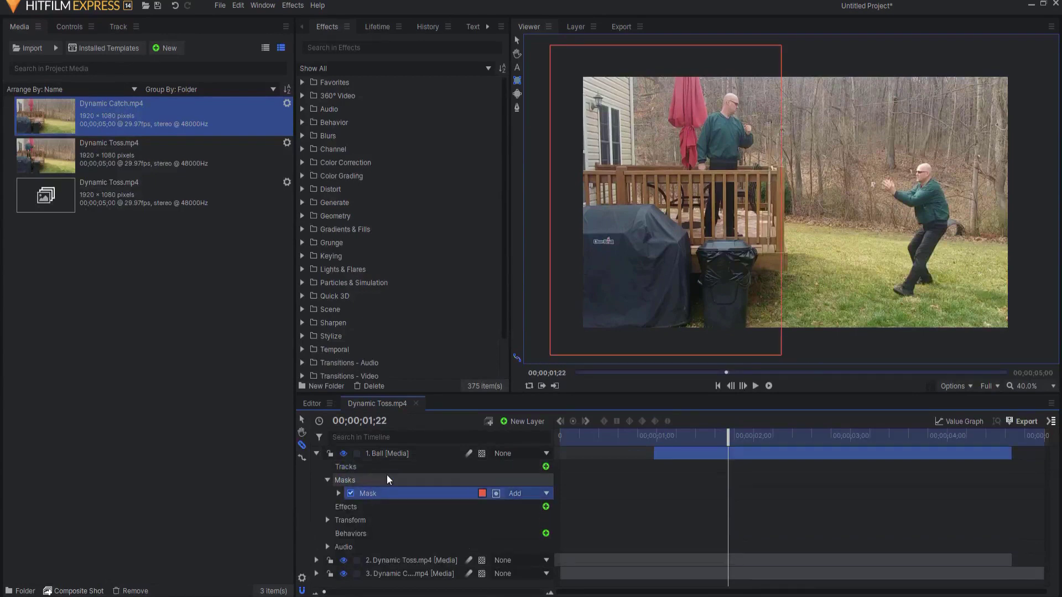
pyautogui.press('Delete')
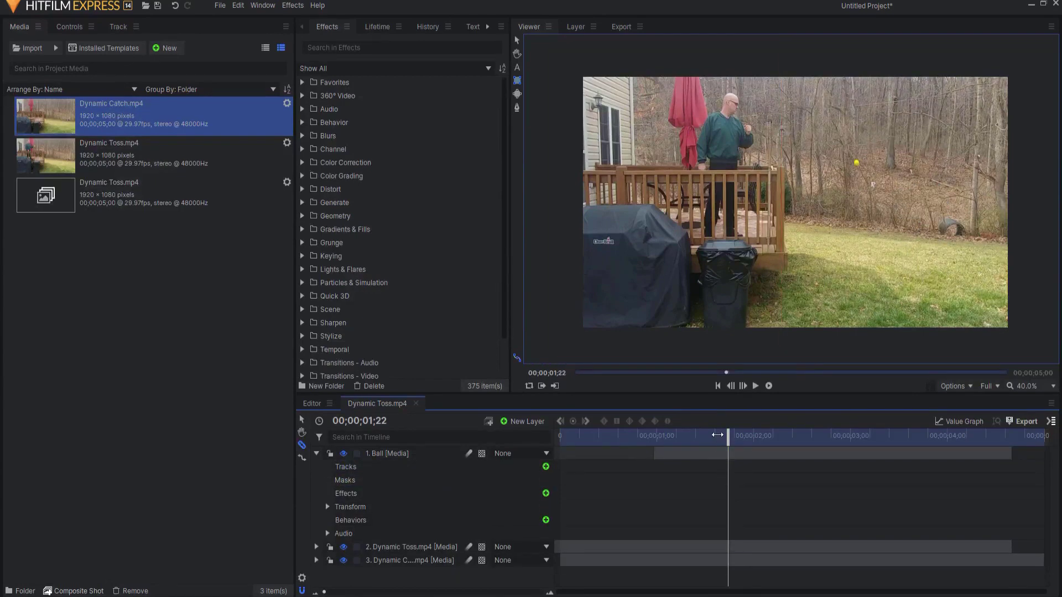
pyautogui.press('Right')
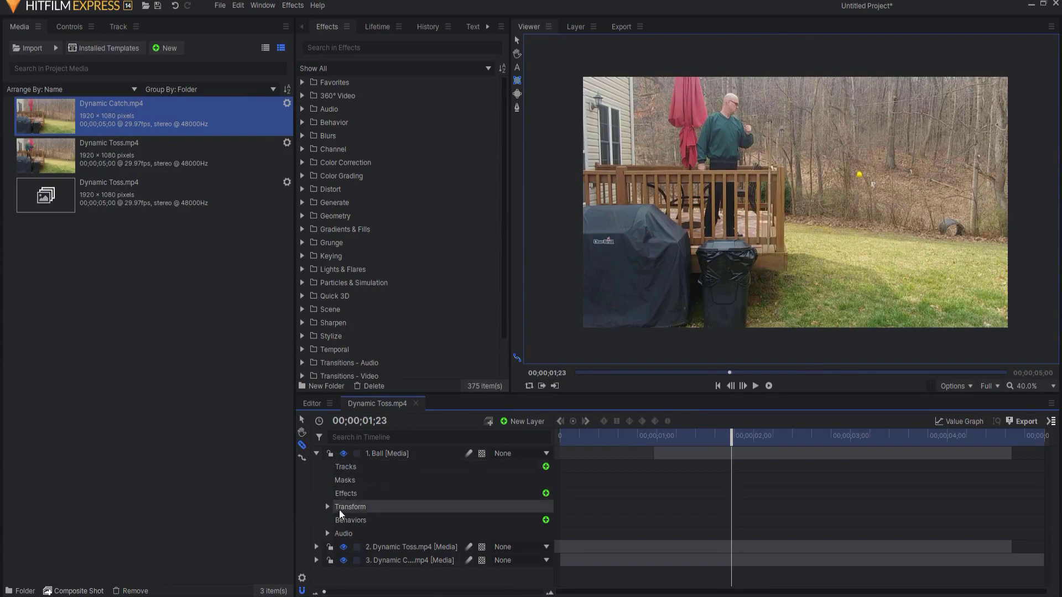
pyautogui.click(340, 512)
# Lower the Ball layer's opacity to 29% and settle on frame 01;24
pyautogui.click(327, 506)
pyautogui.moveTo(535, 520); pyautogui.dragTo(515, 520)
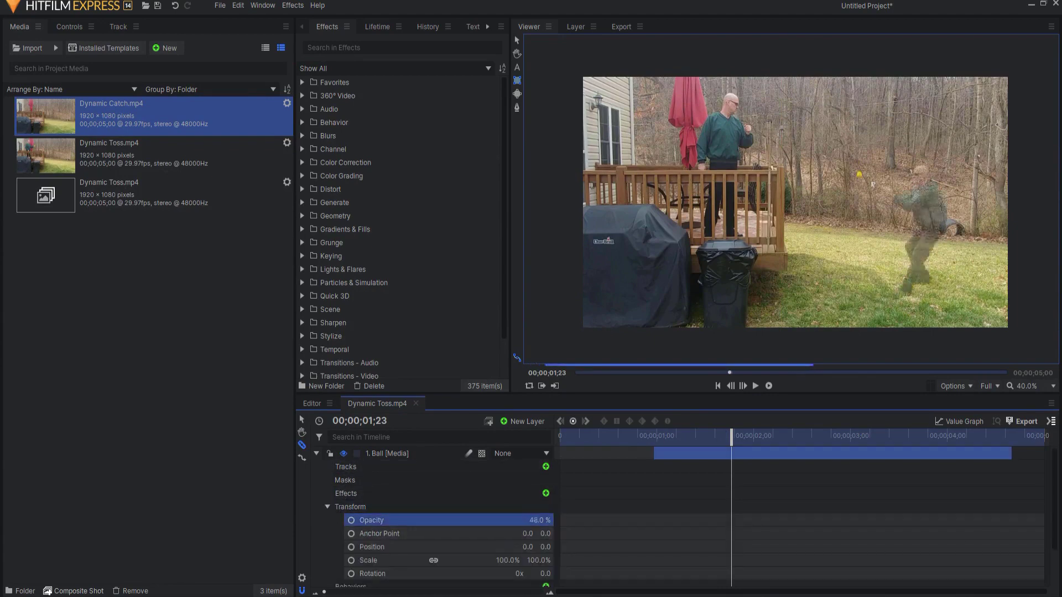
pyautogui.press('Right')
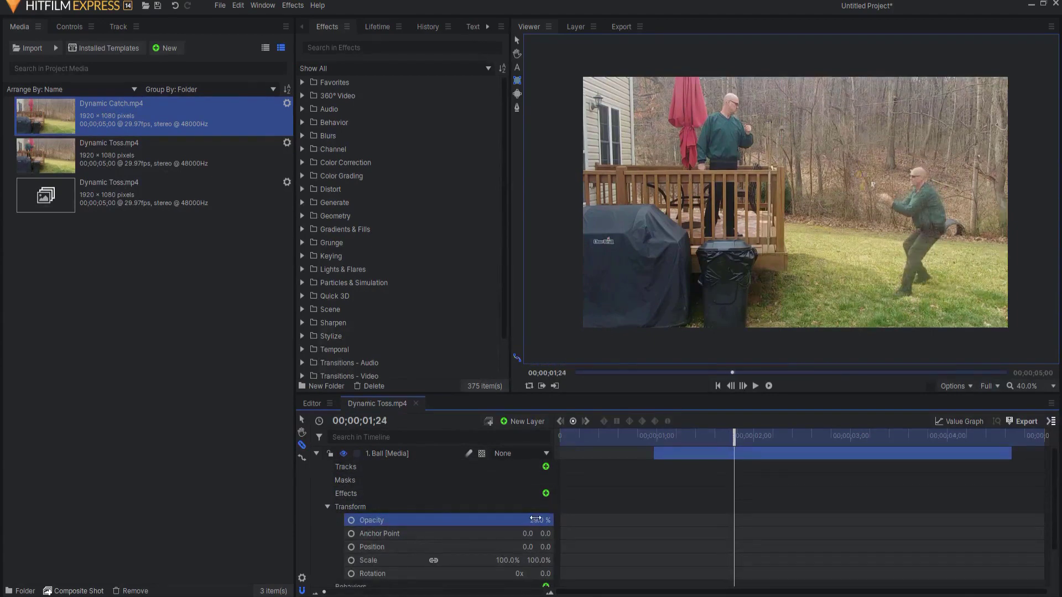
pyautogui.press('Right')
pyautogui.press('Left')
# Trim the Ball layer's end to the playhead at the catch and return to the start
pyautogui.moveTo(1011, 451); pyautogui.dragTo(737, 452)
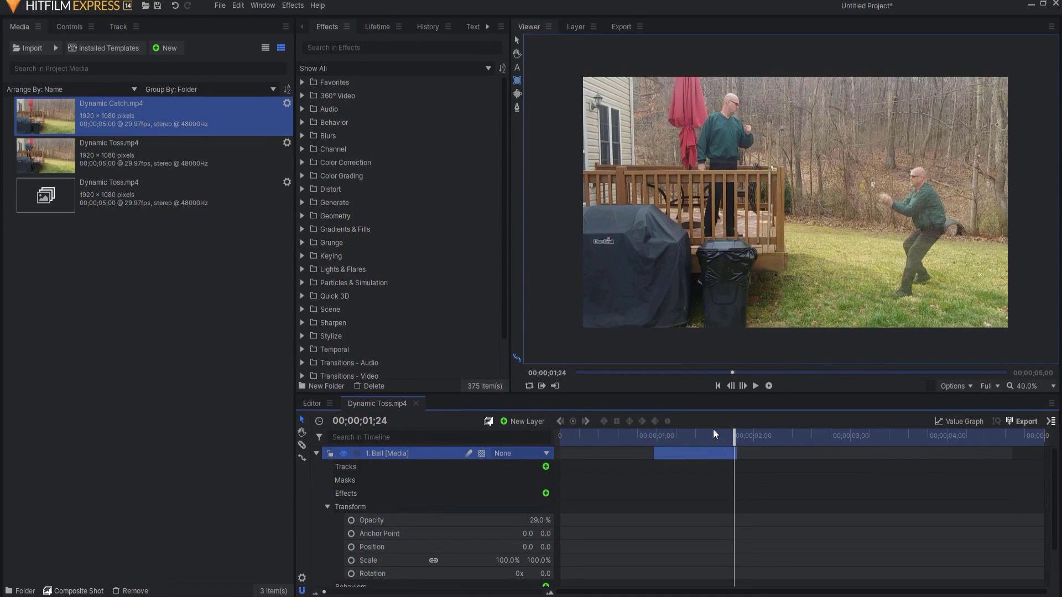
pyautogui.click(716, 387)
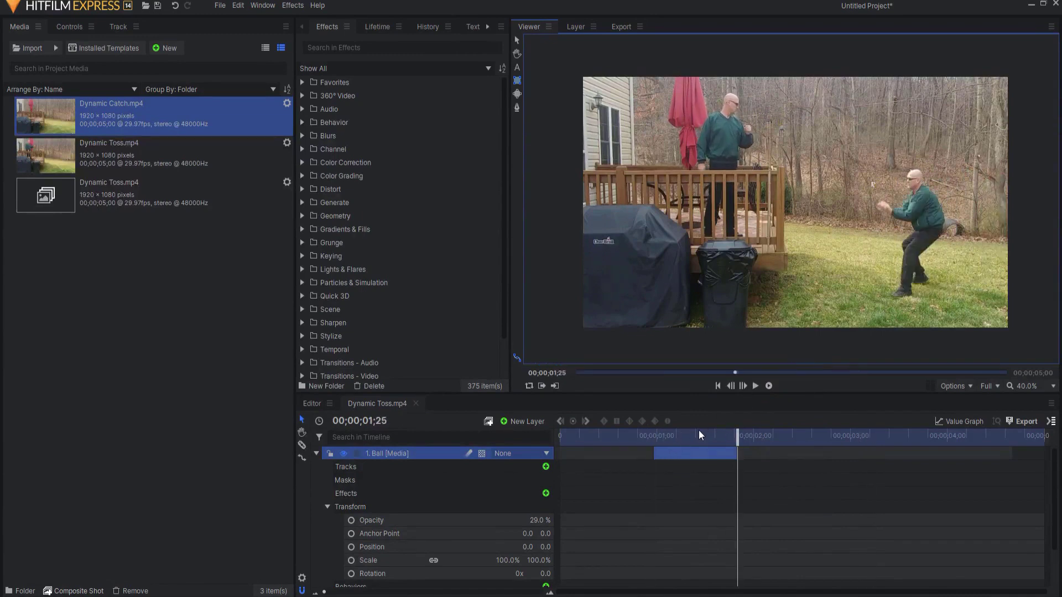
pyautogui.click(317, 453)
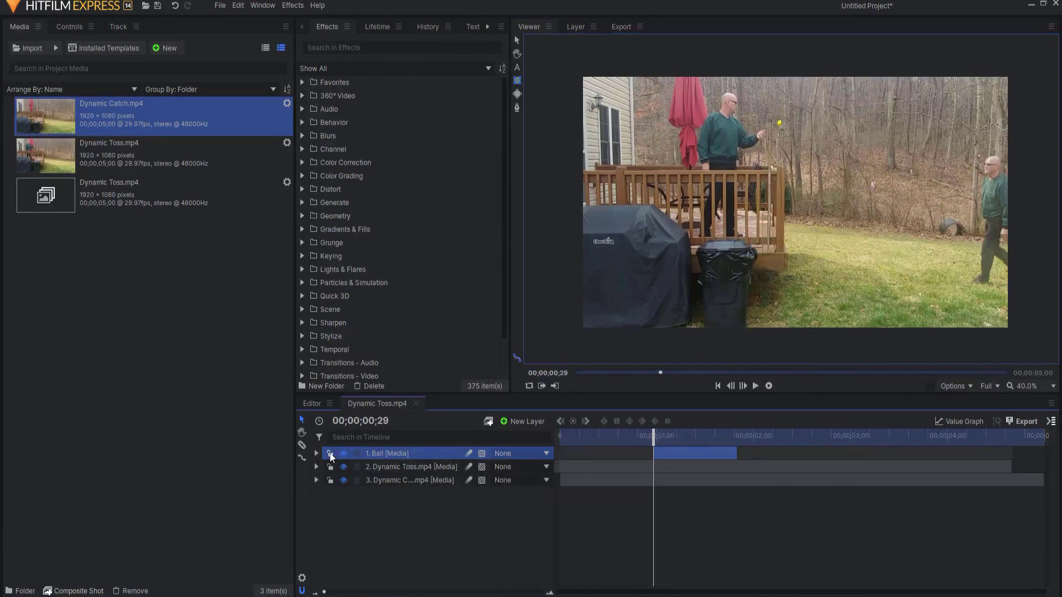
# Restore the Ball layer to 100% opacity and draw an ellipse mask around the yellow ball
pyautogui.click(317, 454)
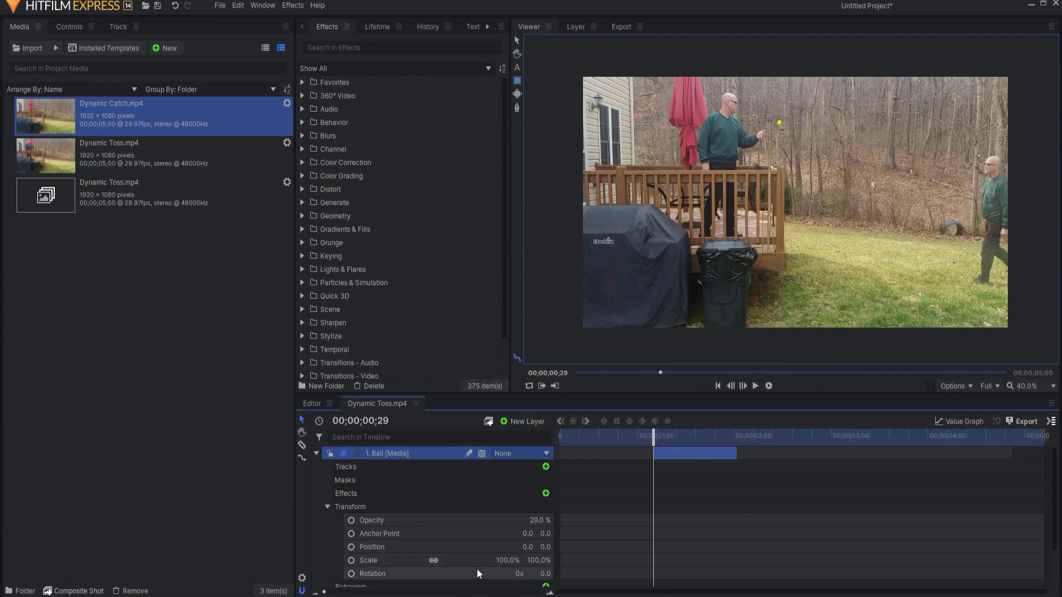
pyautogui.moveTo(535, 520); pyautogui.dragTo(575, 520)
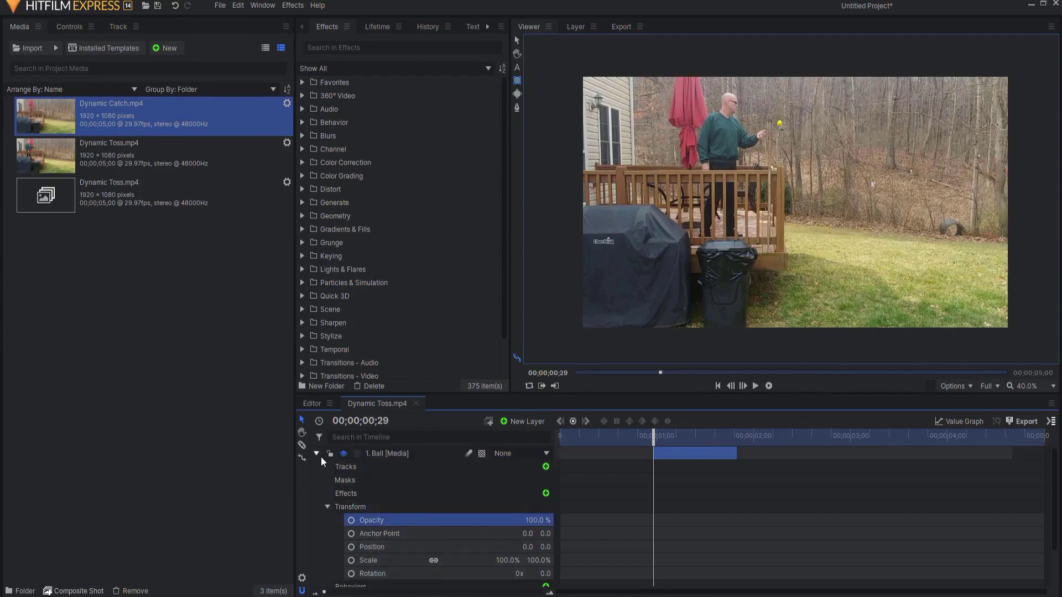
pyautogui.click(316, 454)
pyautogui.scroll(5, 803, 117)
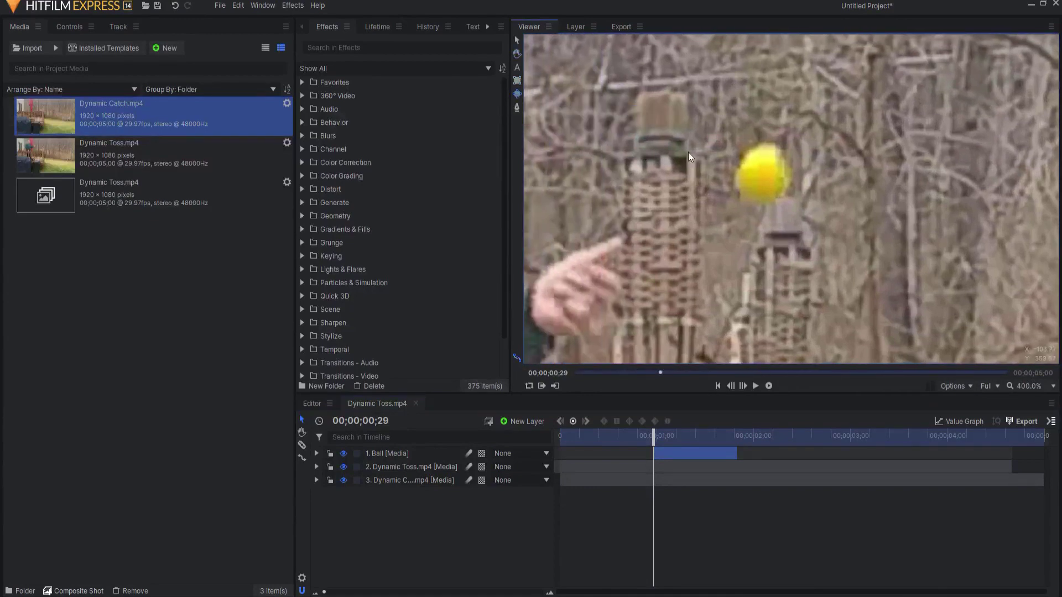
pyautogui.moveTo(718, 132); pyautogui.dragTo(807, 233)
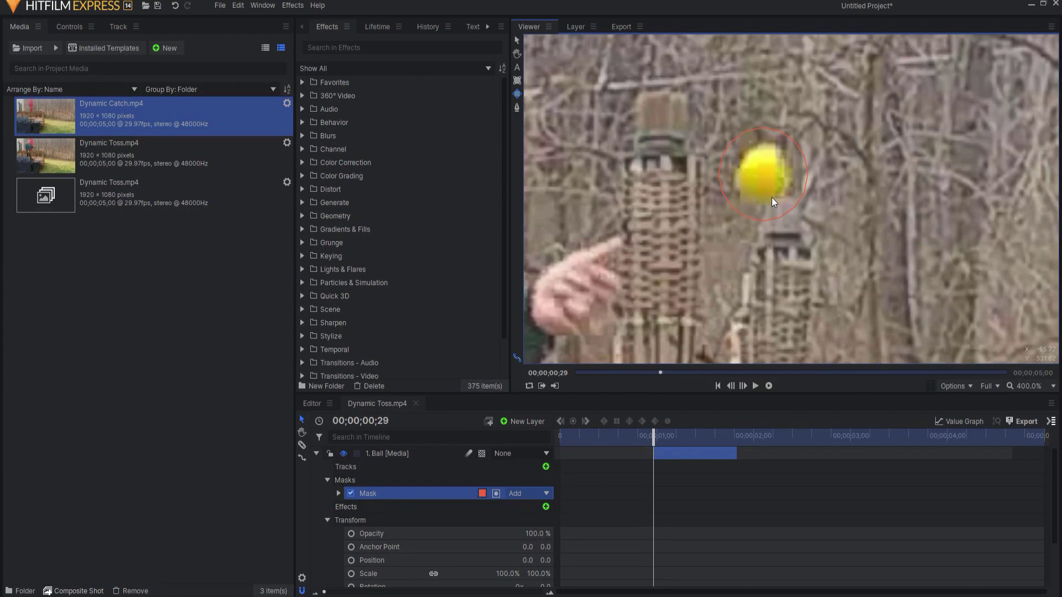
pyautogui.click(338, 493)
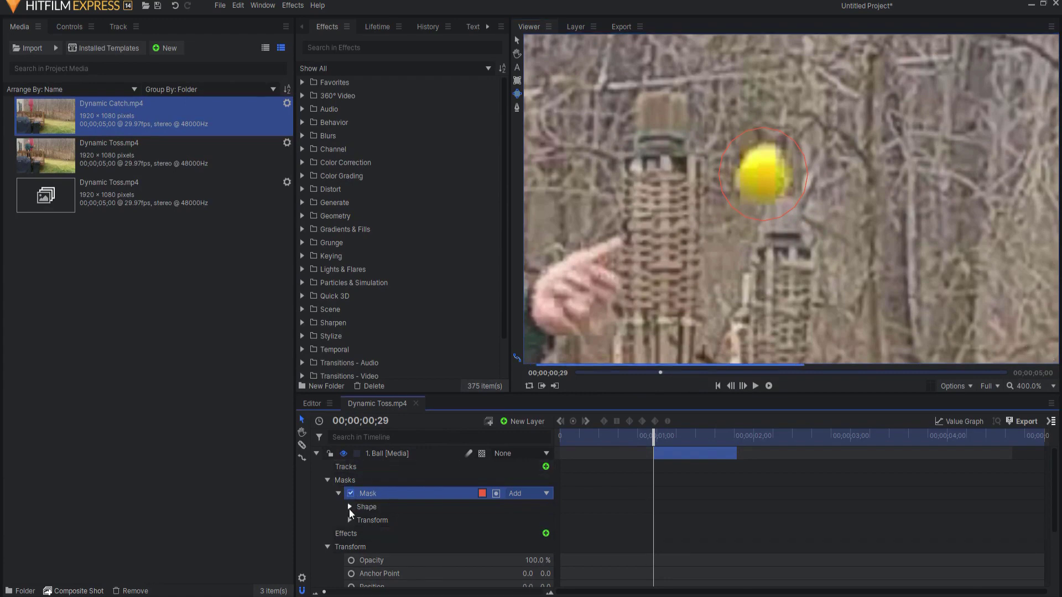
# Turn on Position keyframing for the Ball layer's mask
pyautogui.click(348, 521)
pyautogui.scroll(-2, 364, 539)
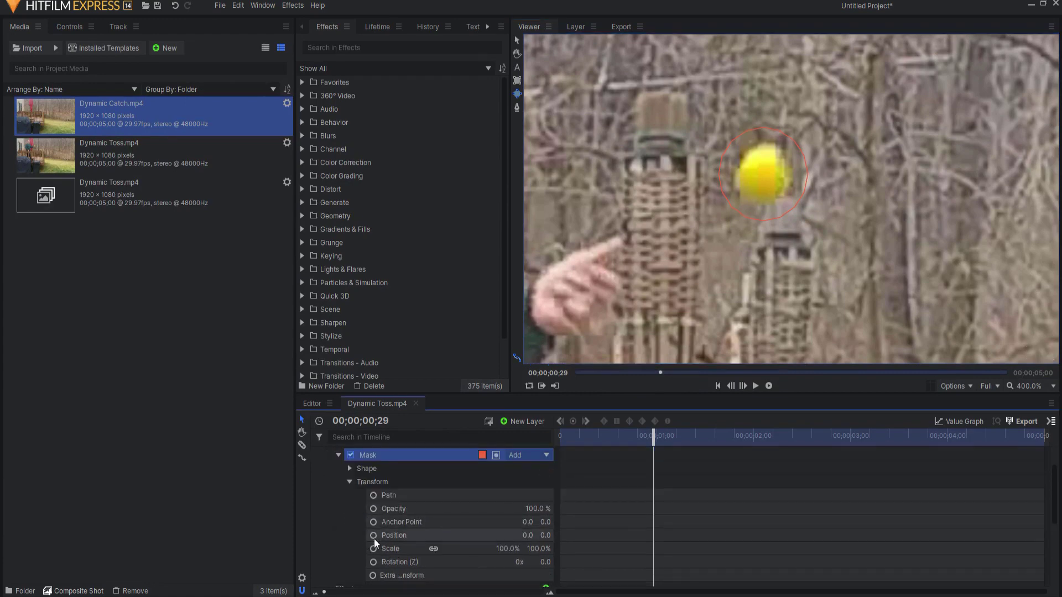
pyautogui.click(373, 536)
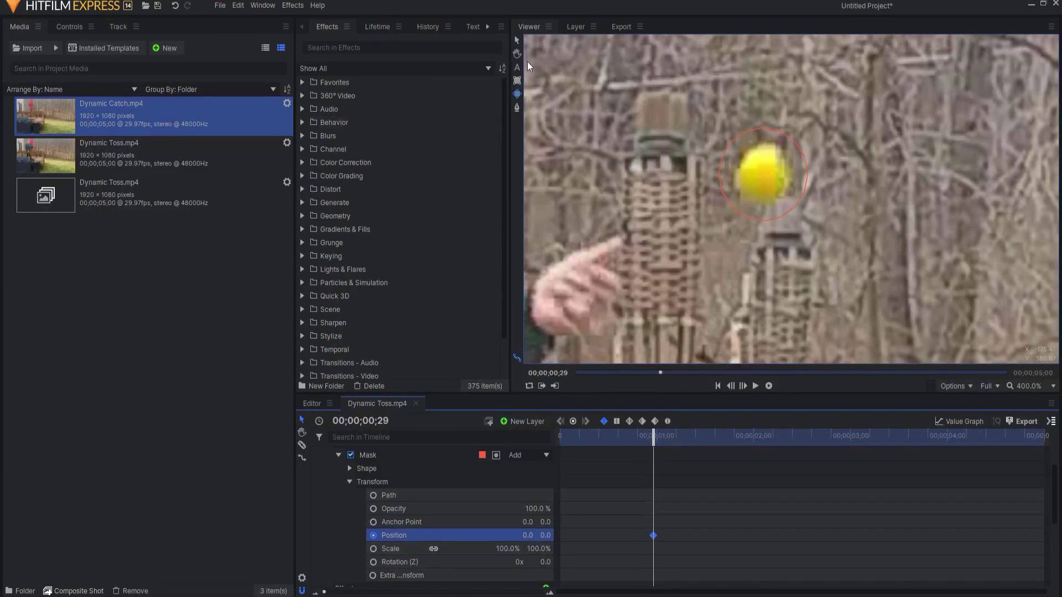
pyautogui.click(516, 40)
pyautogui.scroll(-3, 806, 211)
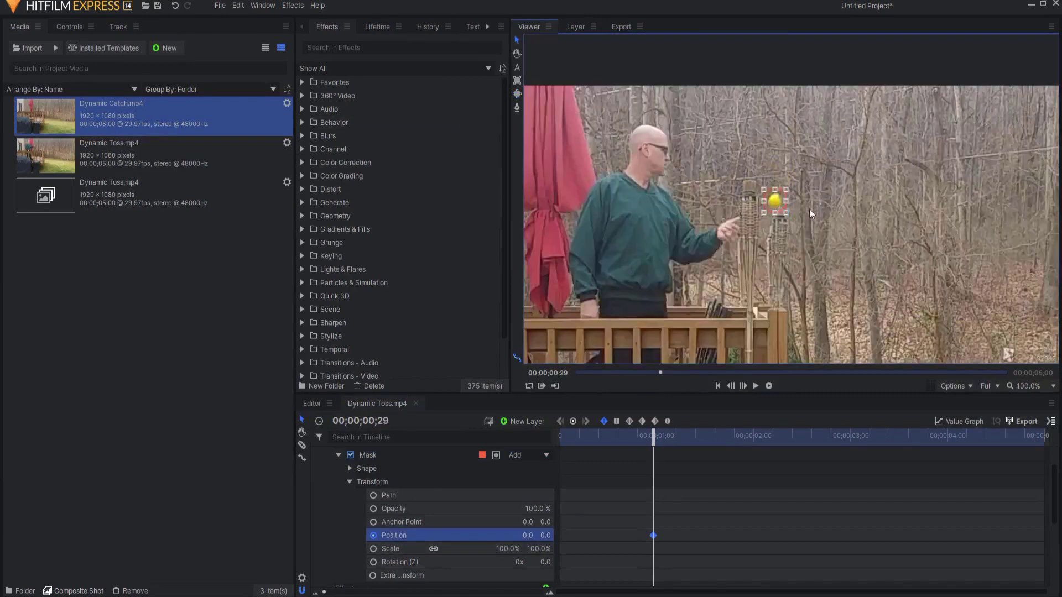
pyautogui.scroll(2, 817, 208)
pyautogui.moveTo(817, 208); pyautogui.dragTo(757, 219)
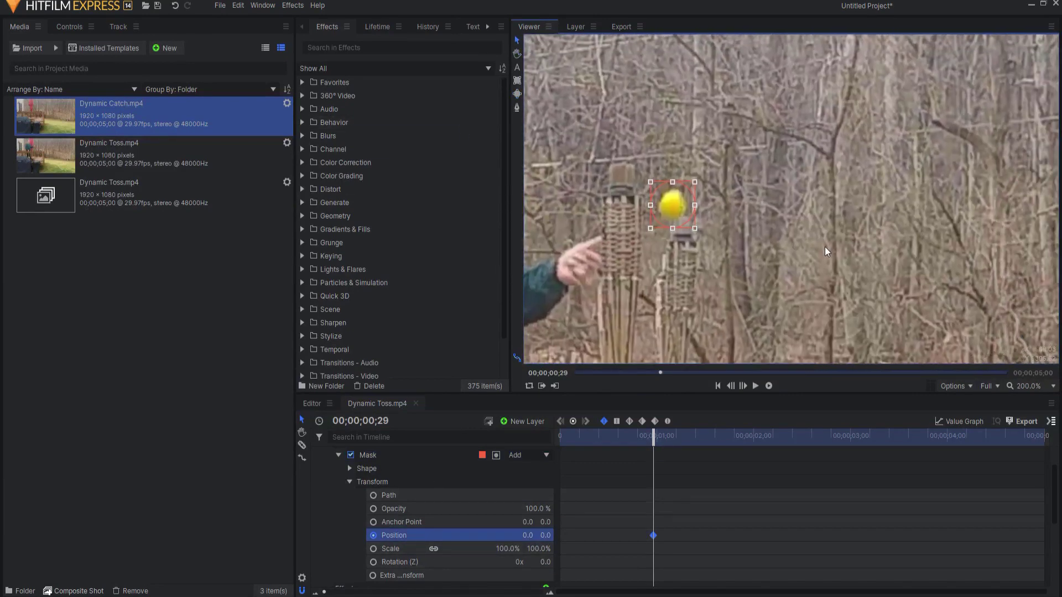
# Move the mask onto the rising ball frame by frame, keyframing each position
pyautogui.press('Right')
pyautogui.press('Right')
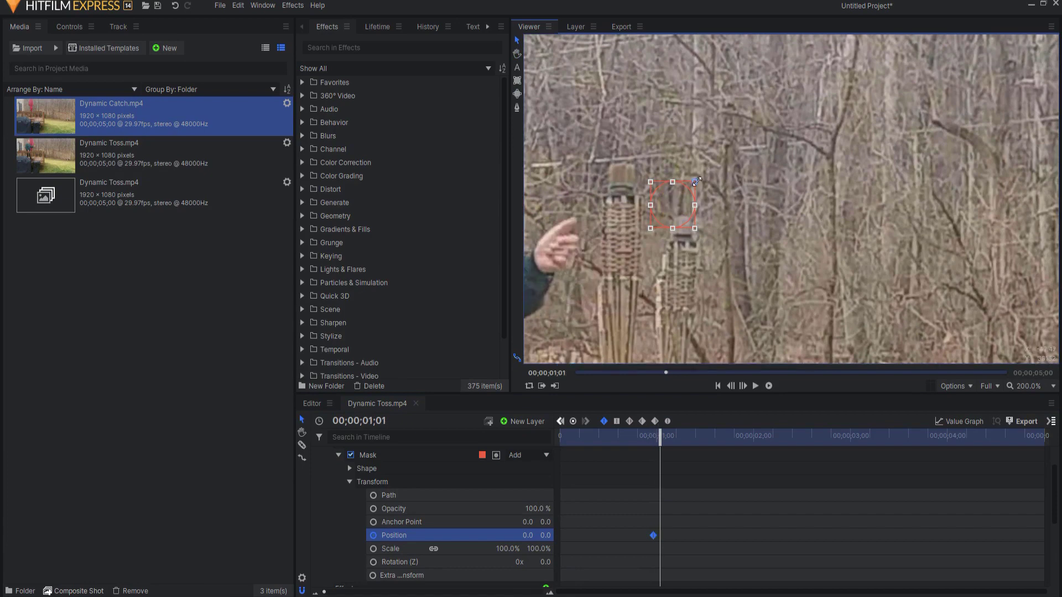
pyautogui.moveTo(678, 198); pyautogui.dragTo(715, 132)
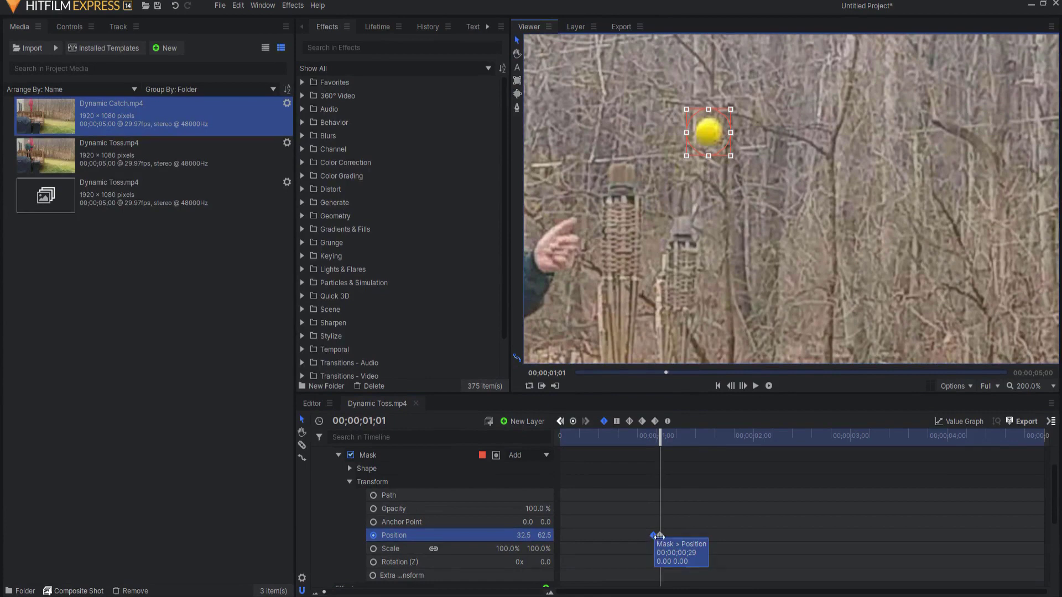
pyautogui.press('Right')
pyautogui.press('Right')
pyautogui.press('Right')
pyautogui.moveTo(710, 140); pyautogui.dragTo(772, 63)
pyautogui.press('Right')
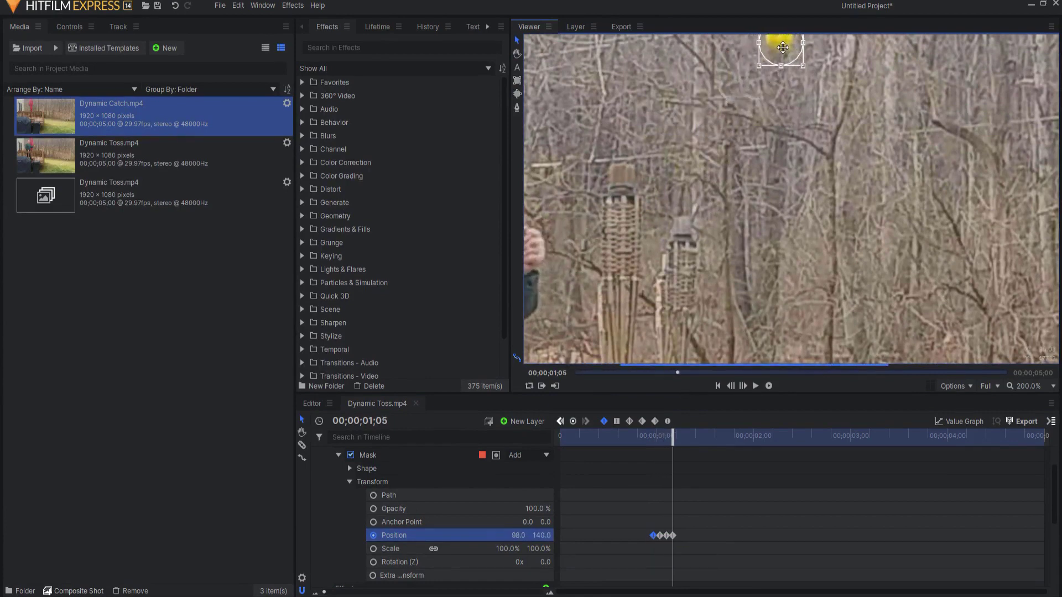
pyautogui.press('Right')
pyautogui.press('Right')
pyautogui.moveTo(917, 118); pyautogui.dragTo(855, 188)
pyautogui.press('Right')
pyautogui.press('v')
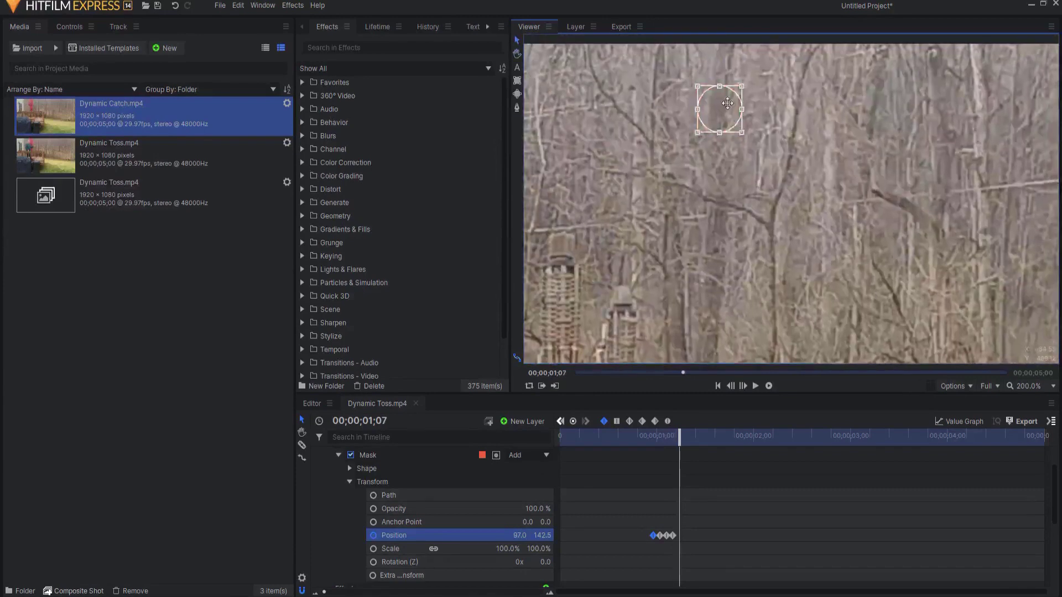
pyautogui.moveTo(724, 109); pyautogui.dragTo(925, 241)
pyautogui.press('Right')
pyautogui.press('Right')
pyautogui.press('Right')
pyautogui.press('Right')
pyautogui.press('Right')
pyautogui.press('Right')
pyautogui.press('Right')
# Keep keyframing the mask onto the falling ball through 00;00;01;25, then collapse the layer
pyautogui.press('Right')
pyautogui.press('Right')
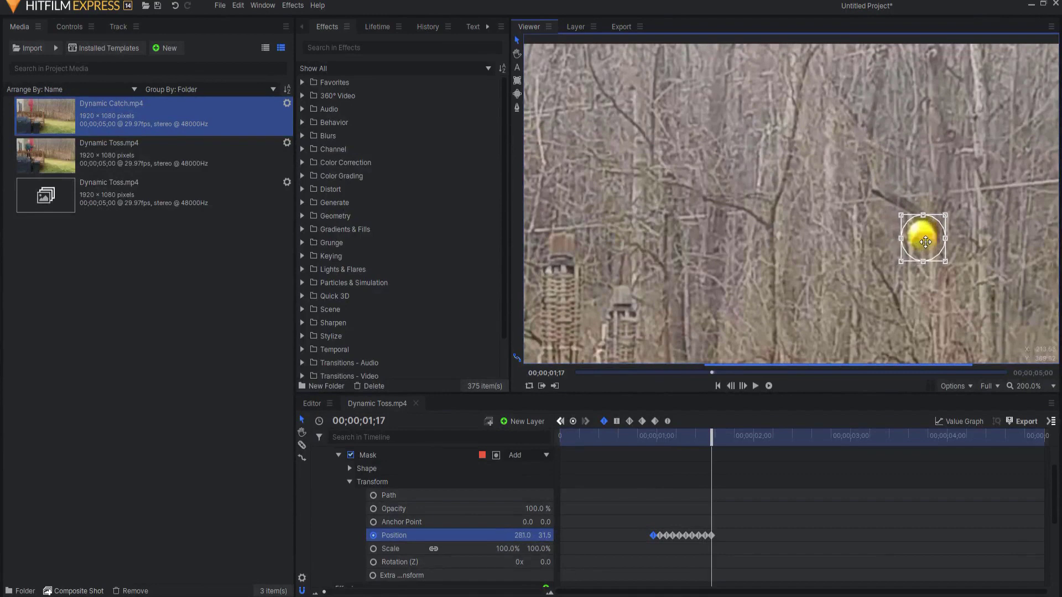
pyautogui.scroll(2, 847, 502)
pyautogui.press('Right')
pyautogui.press('Right')
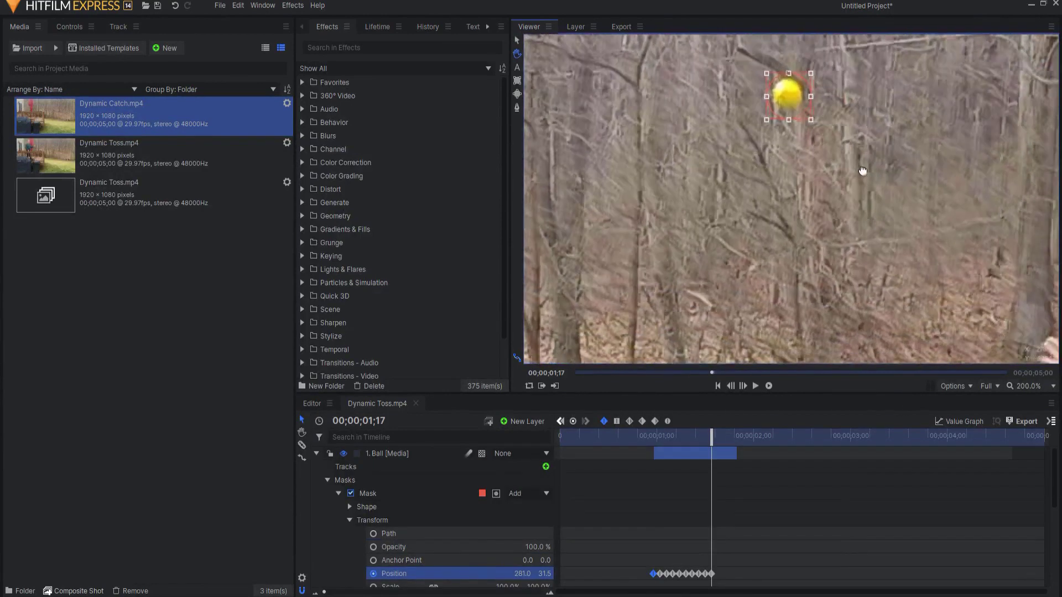
pyautogui.moveTo(796, 97); pyautogui.dragTo(863, 292)
pyautogui.press('Right')
pyautogui.press('Right')
pyautogui.press('h')
pyautogui.moveTo(984, 311); pyautogui.dragTo(939, 173)
pyautogui.press('Right')
pyautogui.press('Right')
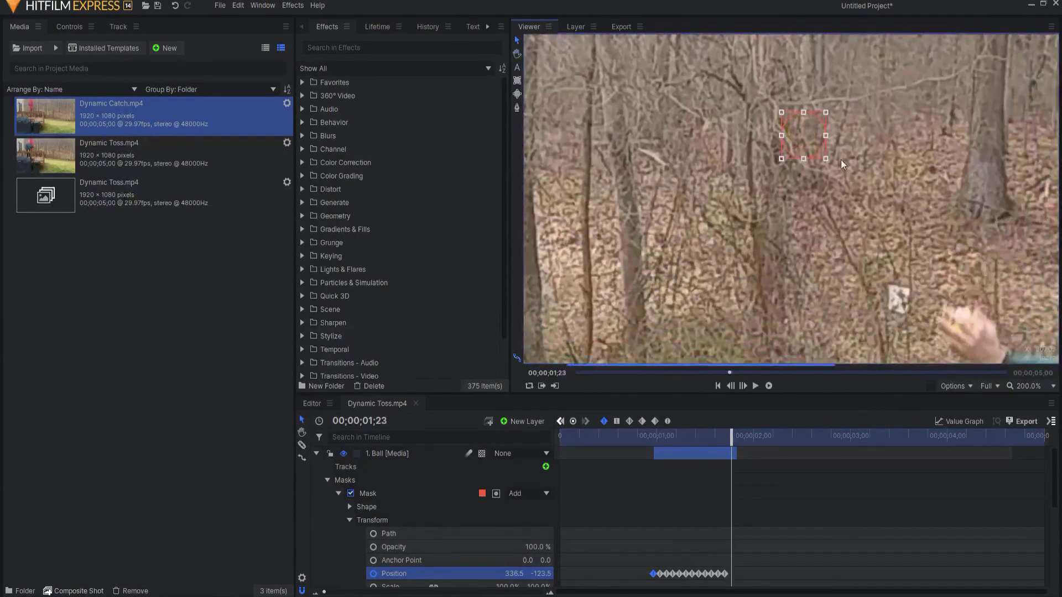
pyautogui.press('v')
pyautogui.moveTo(810, 151); pyautogui.dragTo(840, 331)
pyautogui.press('Right')
pyautogui.press('Right')
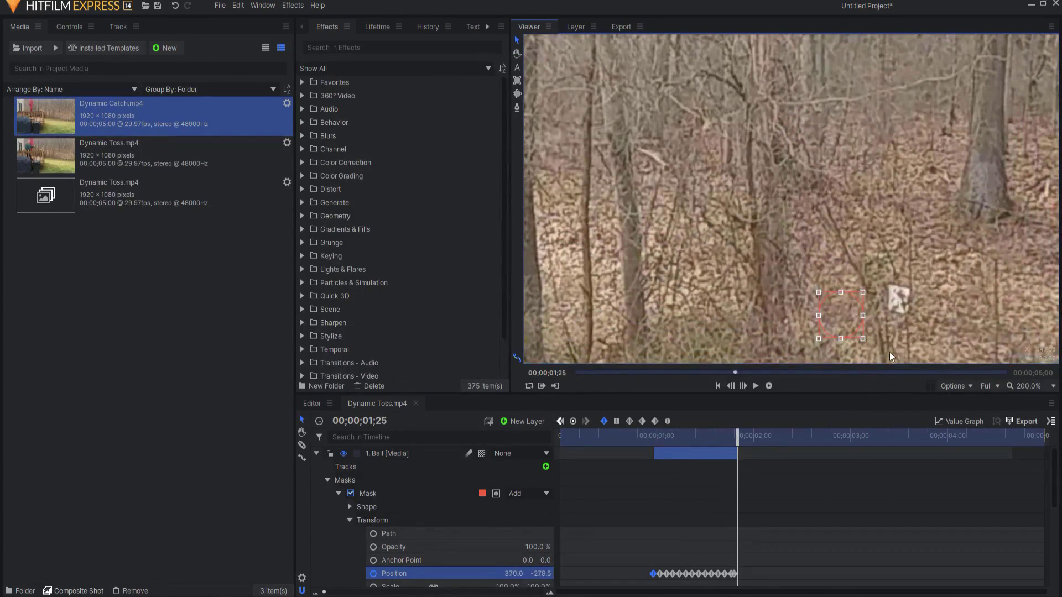
pyautogui.click(314, 454)
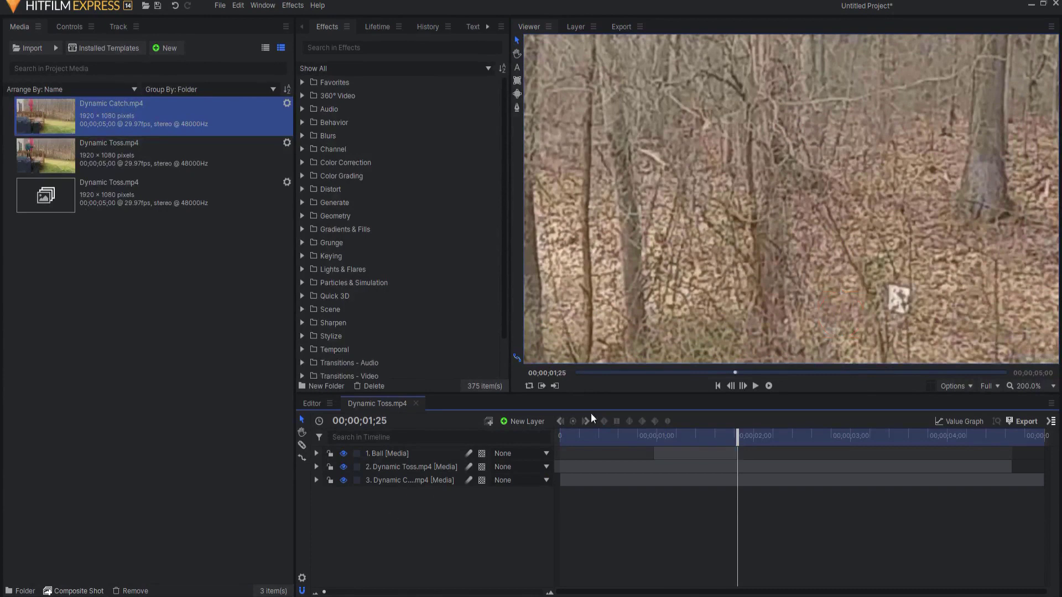
pyautogui.click(1023, 389)
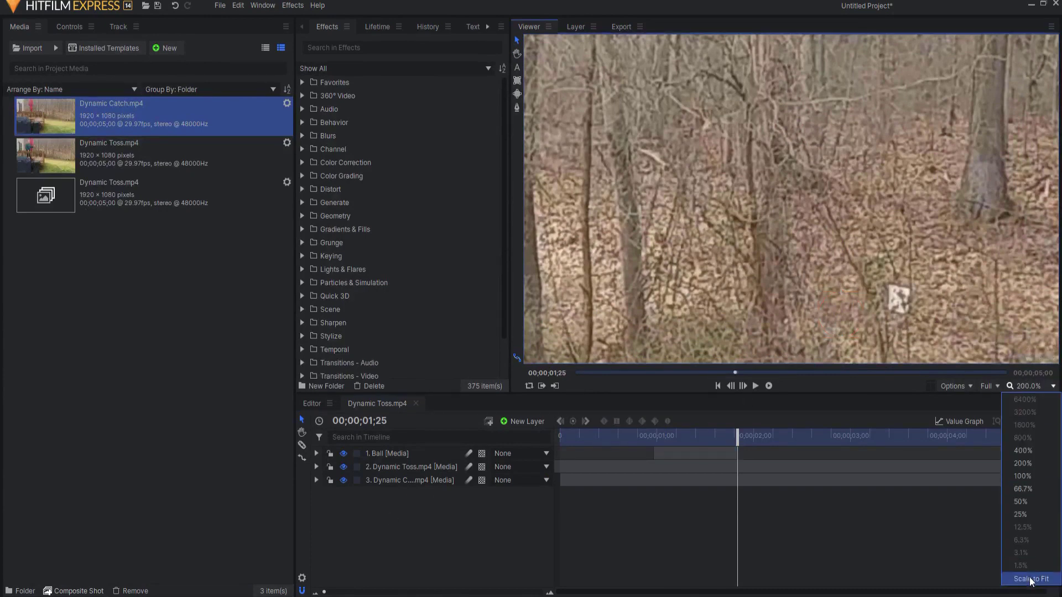
pyautogui.click(1023, 580)
pyautogui.click(717, 386)
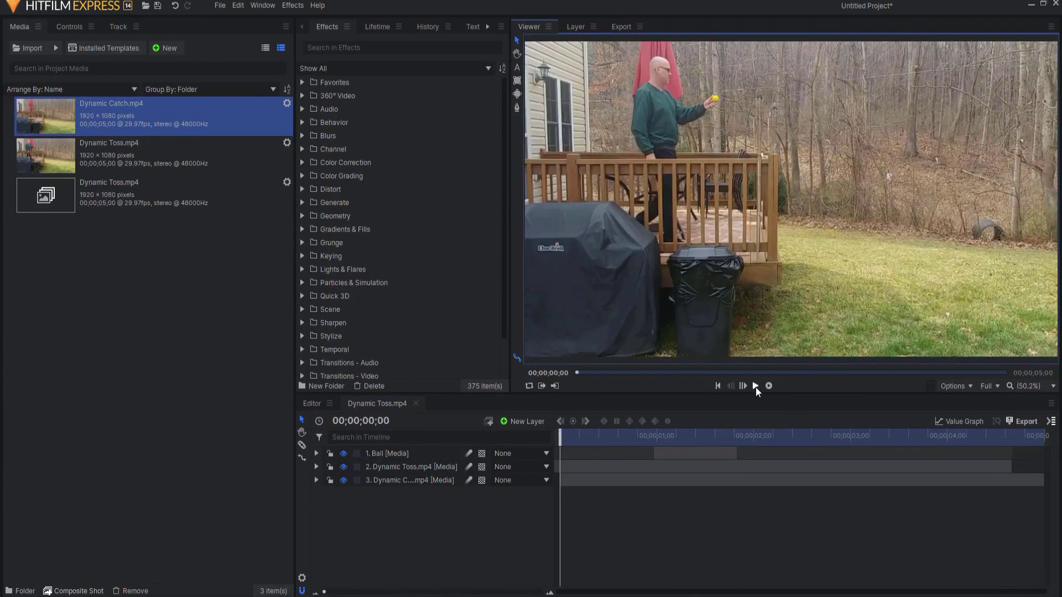
pyautogui.click(755, 386)
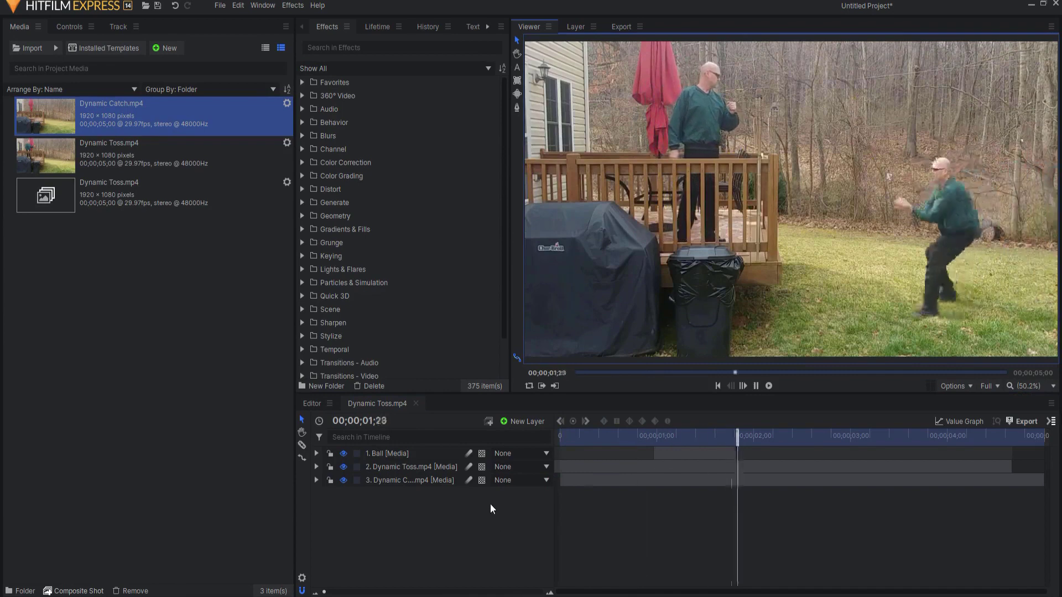
pyautogui.moveTo(767, 437); pyautogui.dragTo(732, 439)
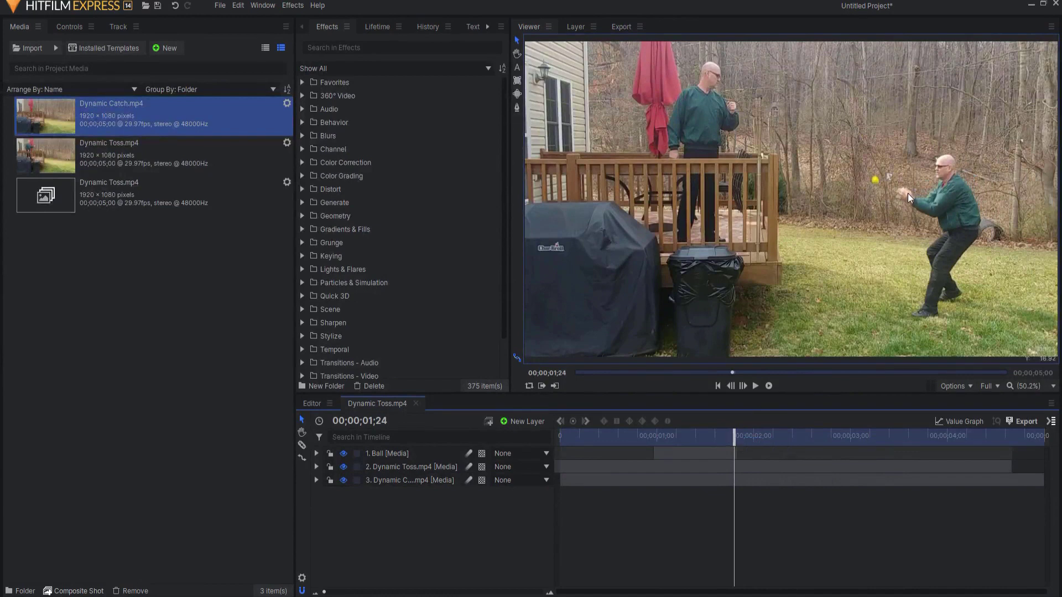
# Keyframe the Ball layer's Position from 0 at 00;00;00;29 to 57.7 at 00;00;01;24
pyautogui.click(718, 387)
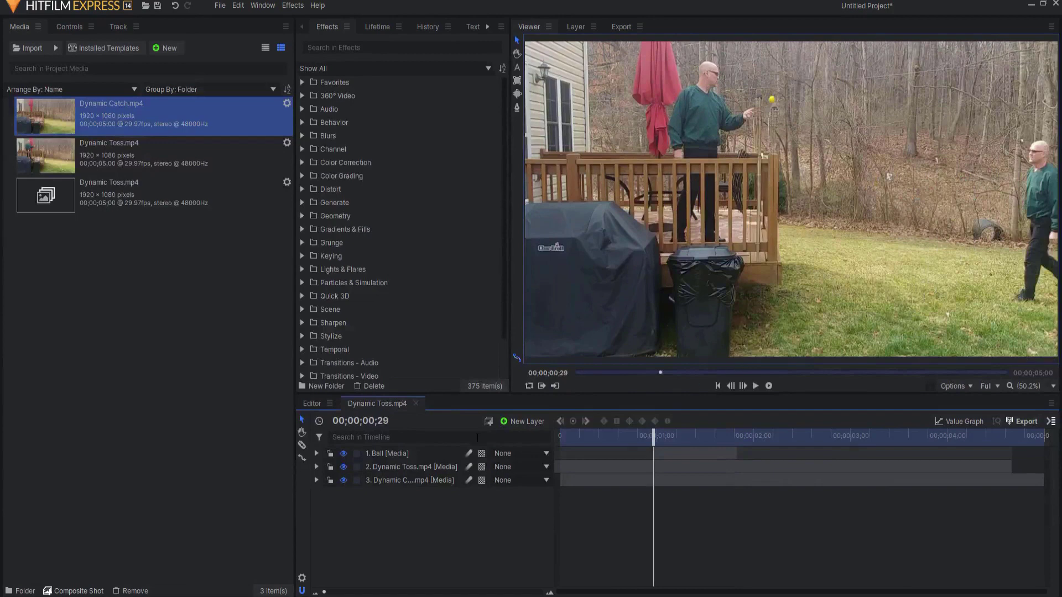
pyautogui.click(316, 453)
pyautogui.click(327, 480)
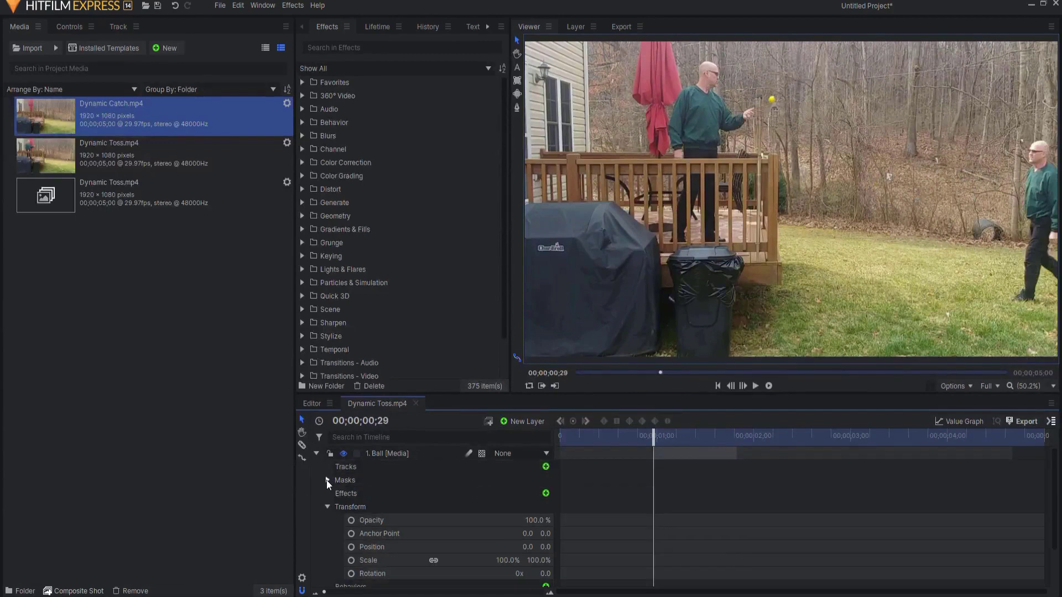
pyautogui.click(351, 547)
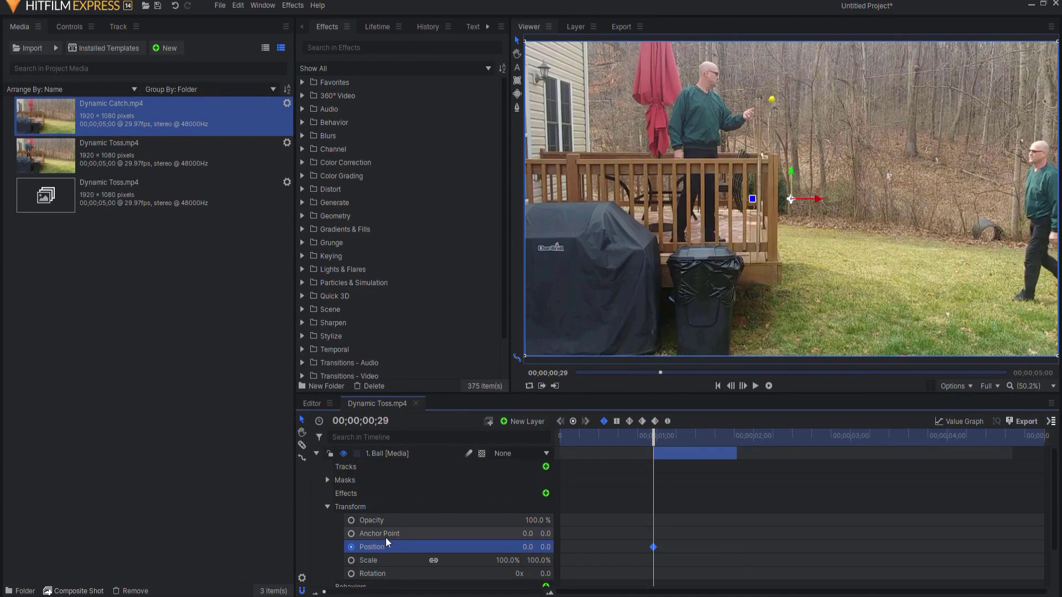
pyautogui.press('pagedown')
pyautogui.press('Left')
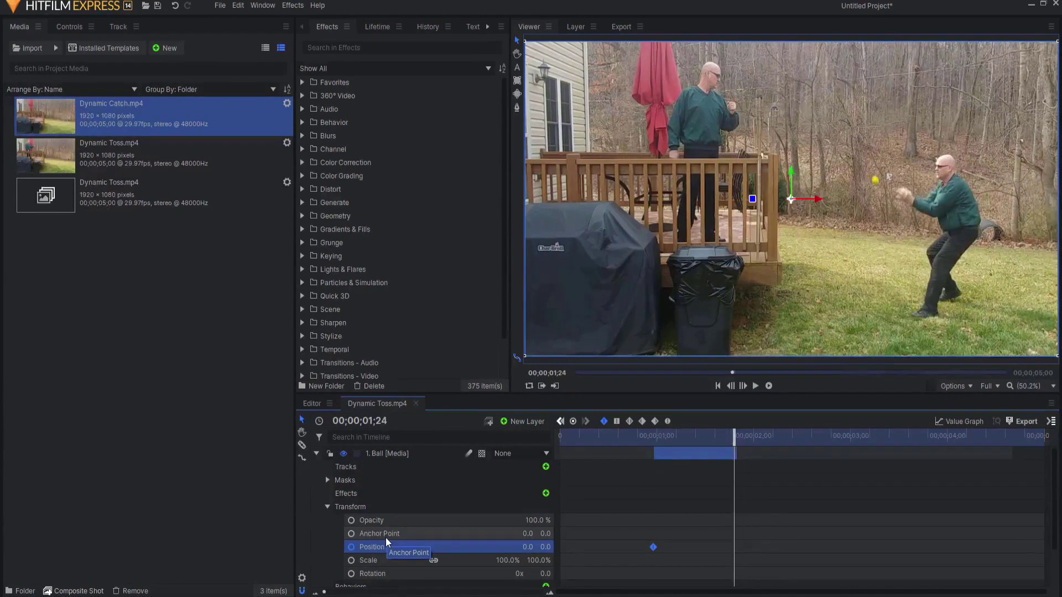
pyautogui.moveTo(817, 198); pyautogui.dragTo(835, 198)
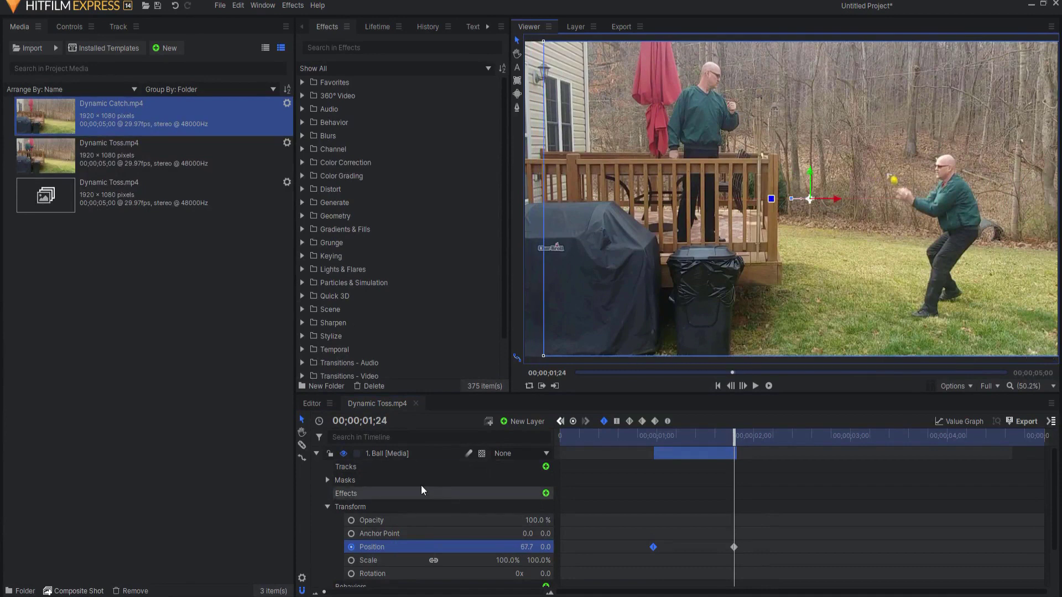
pyautogui.click(316, 454)
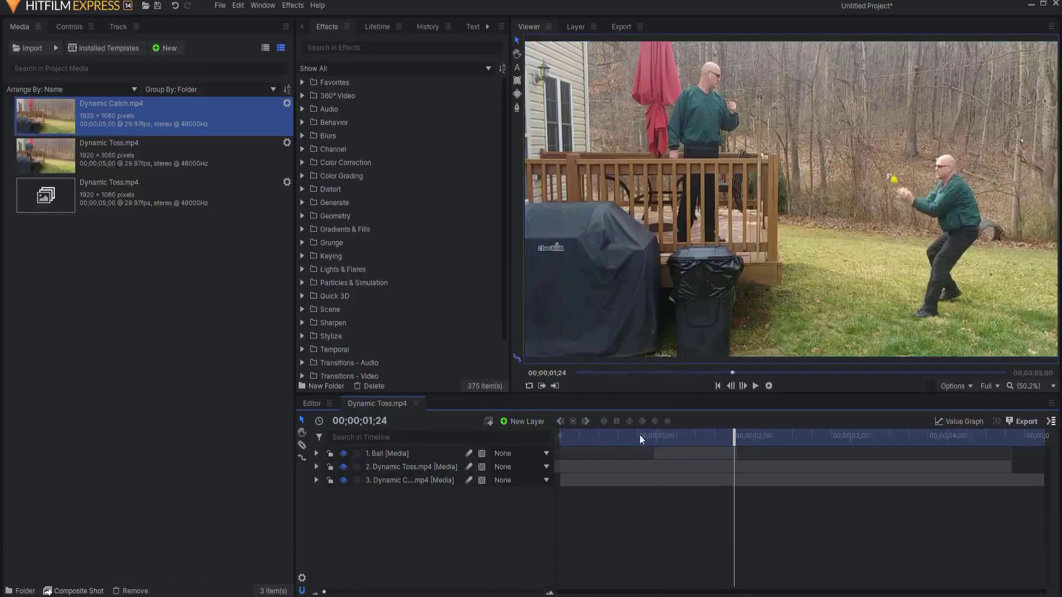
pyautogui.click(717, 386)
pyautogui.click(756, 385)
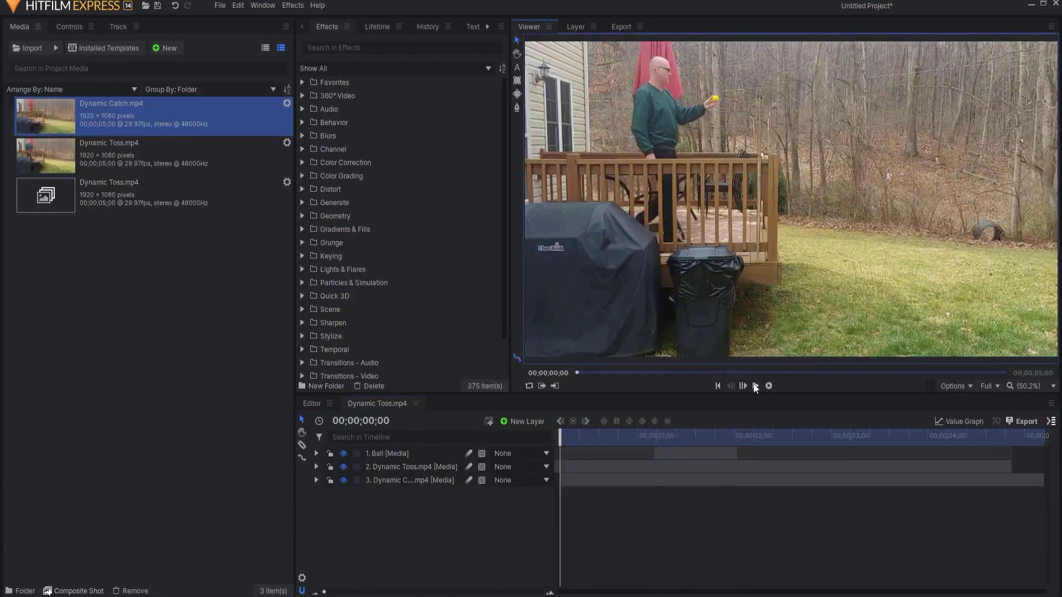